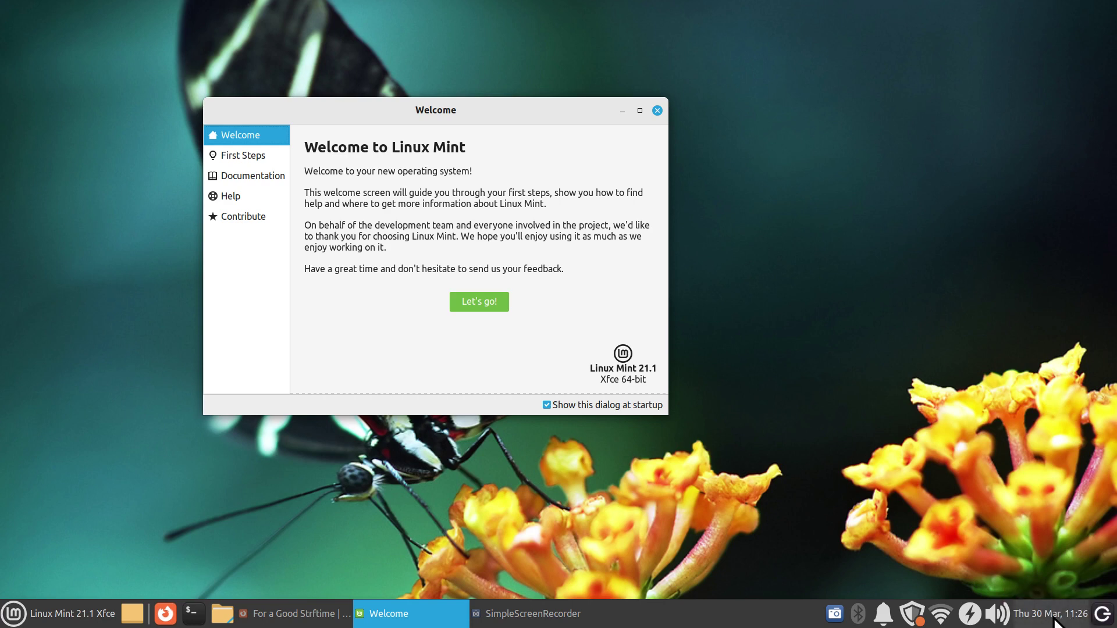
- Look over the panel clock in the corner while the Linux Mint 21.1 Welcome screen stays open
mouse_move(1056, 621)
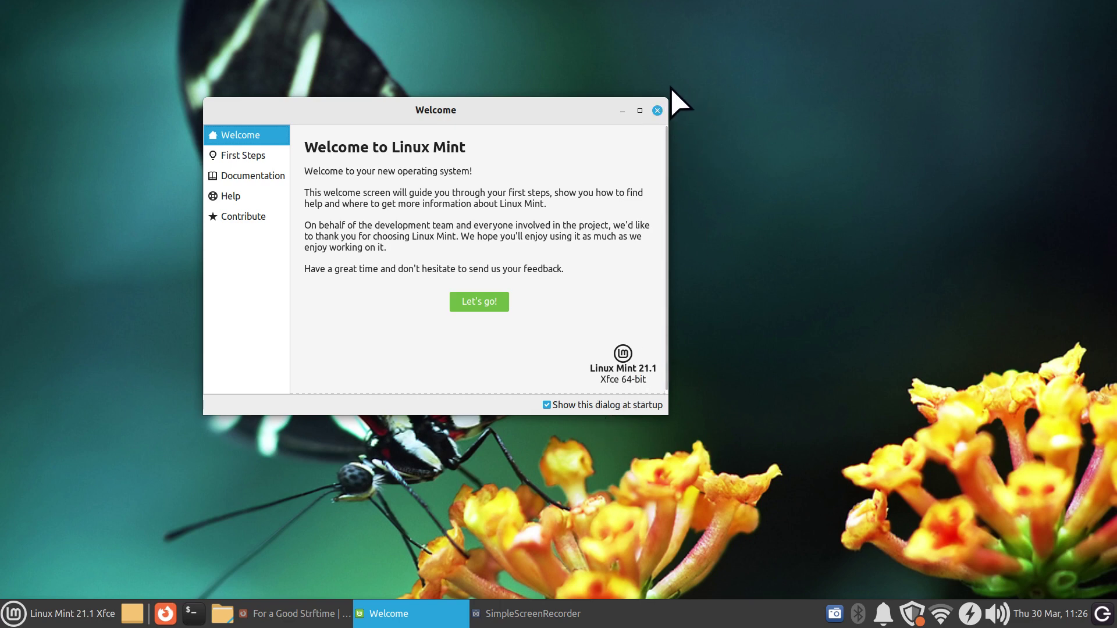
- Close the Linux Mint Welcome window and open the panel clock's properties
click(656, 109)
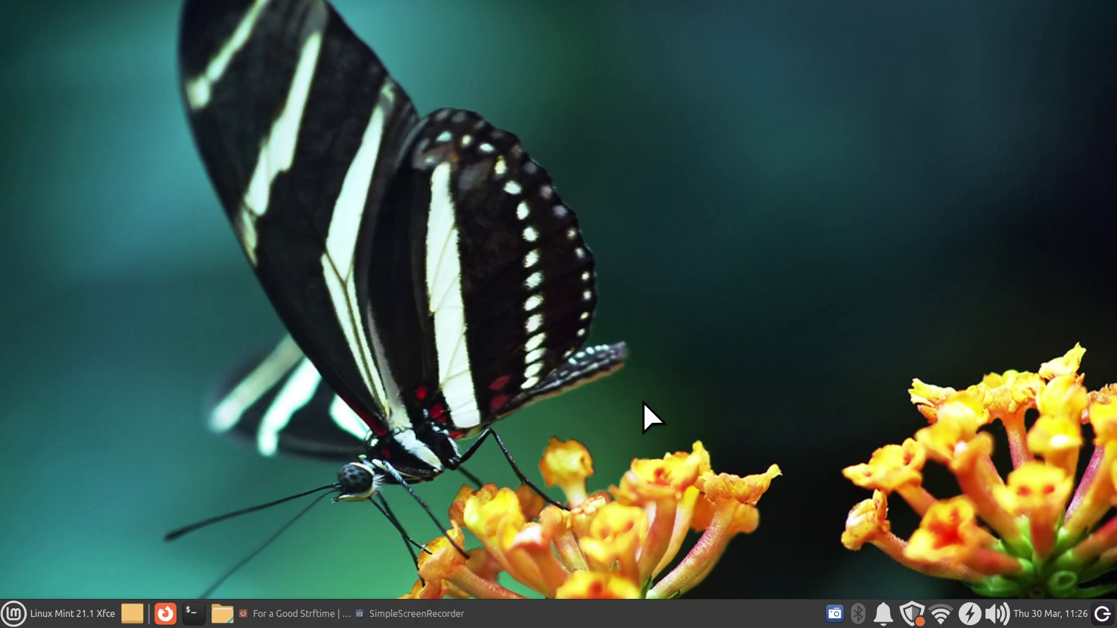
right_click(1047, 620)
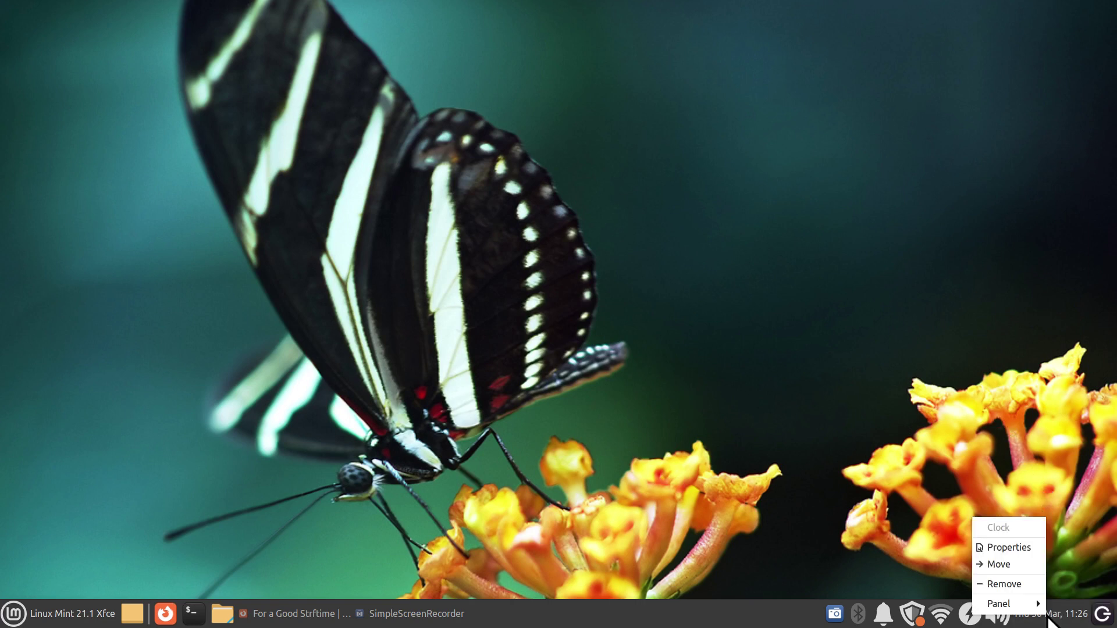
click(1024, 547)
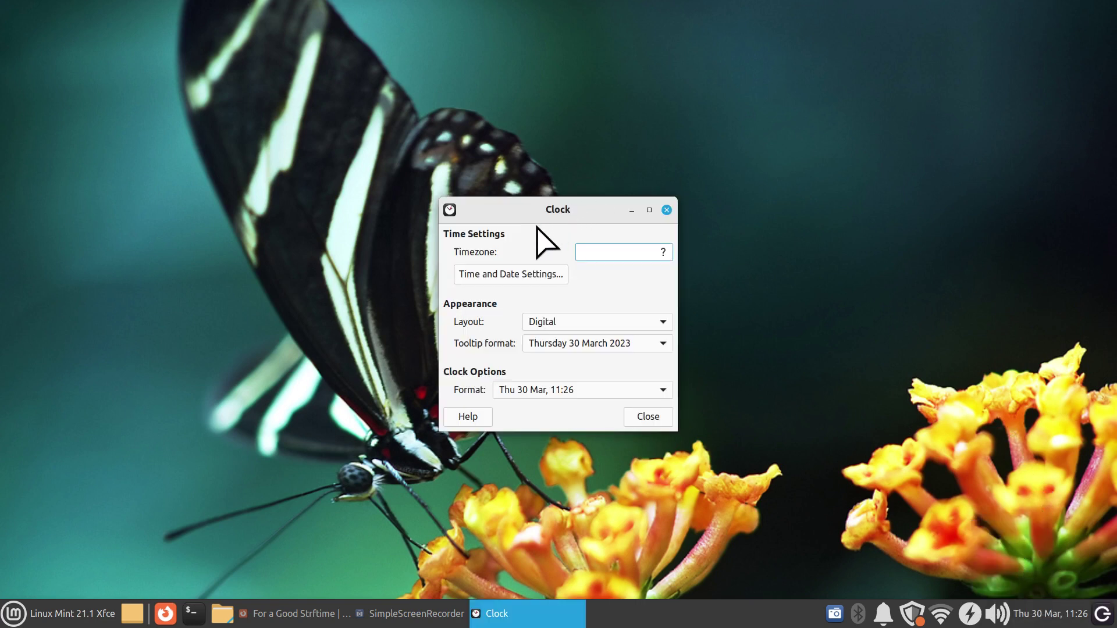
drag(534, 211, 504, 123)
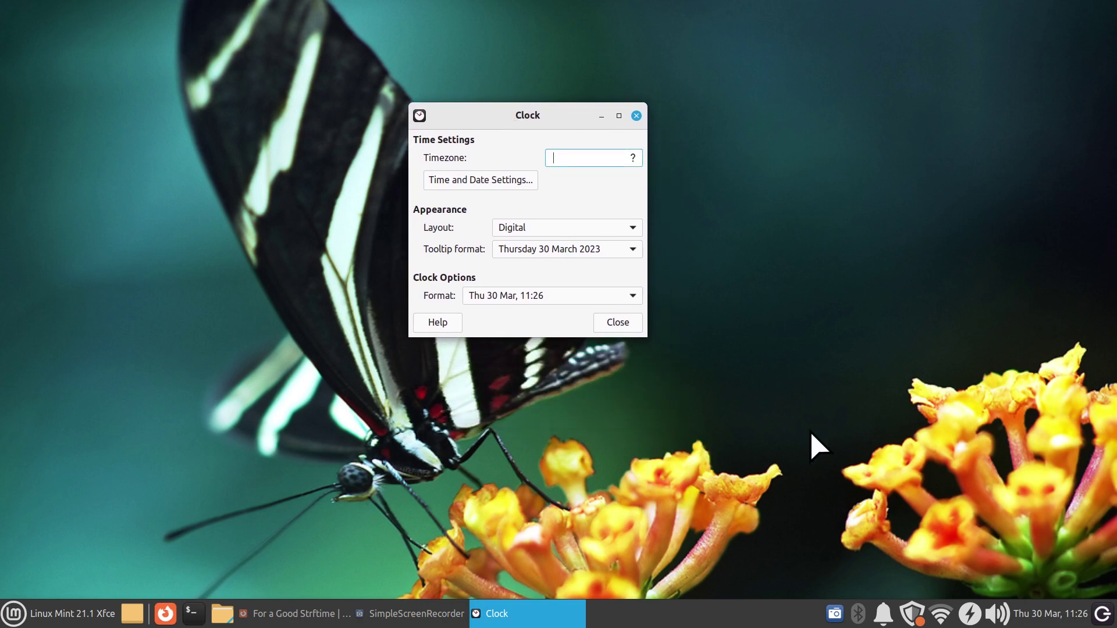
- Switch the clock to Custom Format and append %Y, giving '%a %_d %b, %R %Y'
click(553, 298)
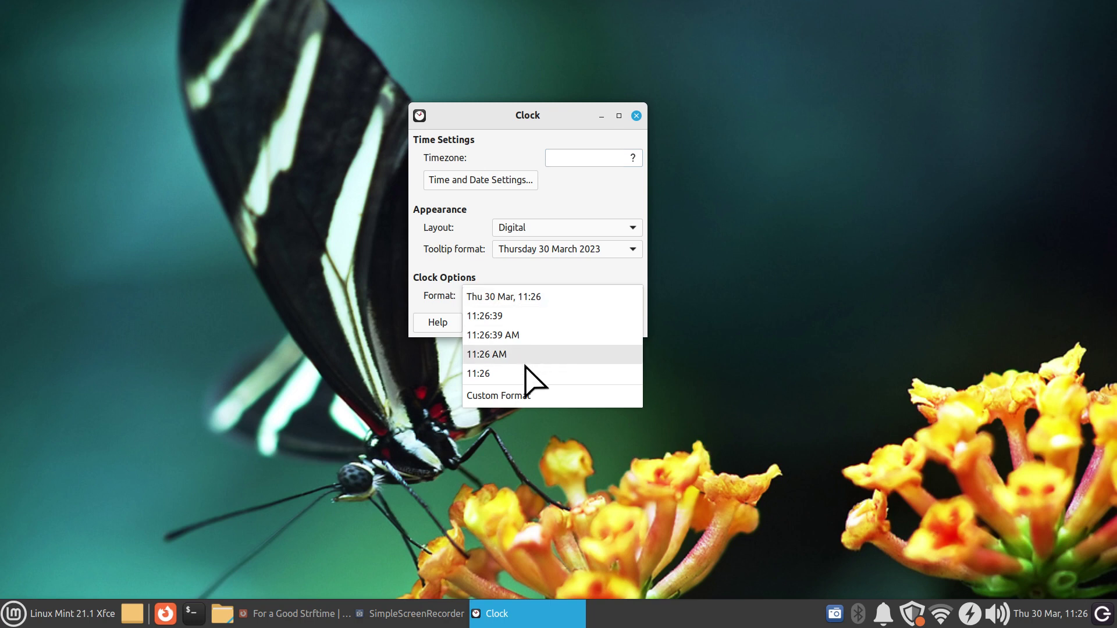
click(525, 394)
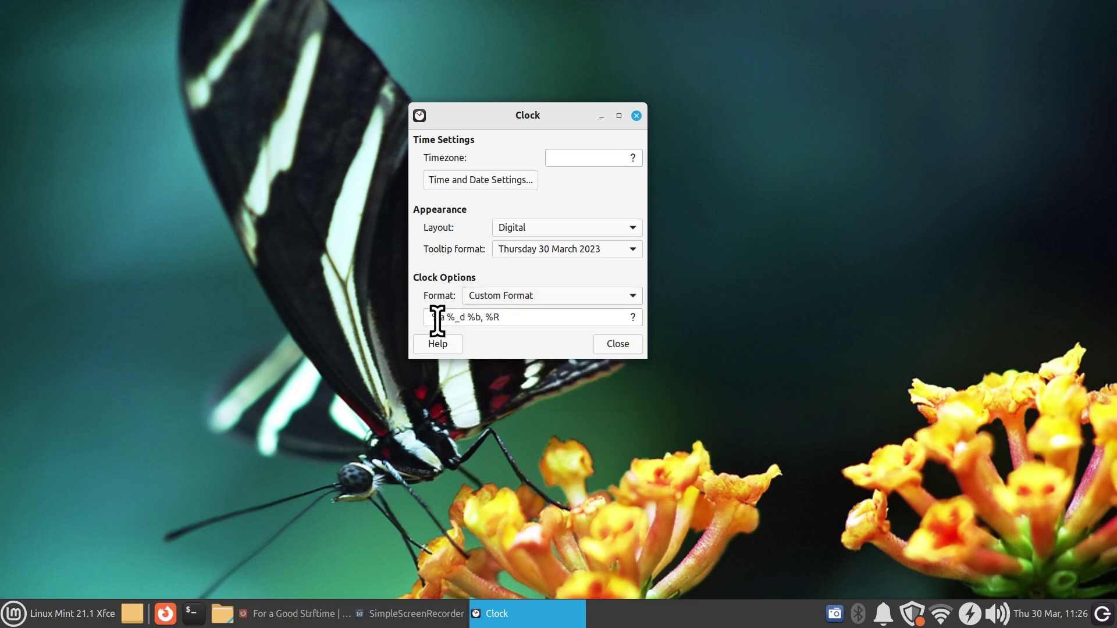
click(511, 316)
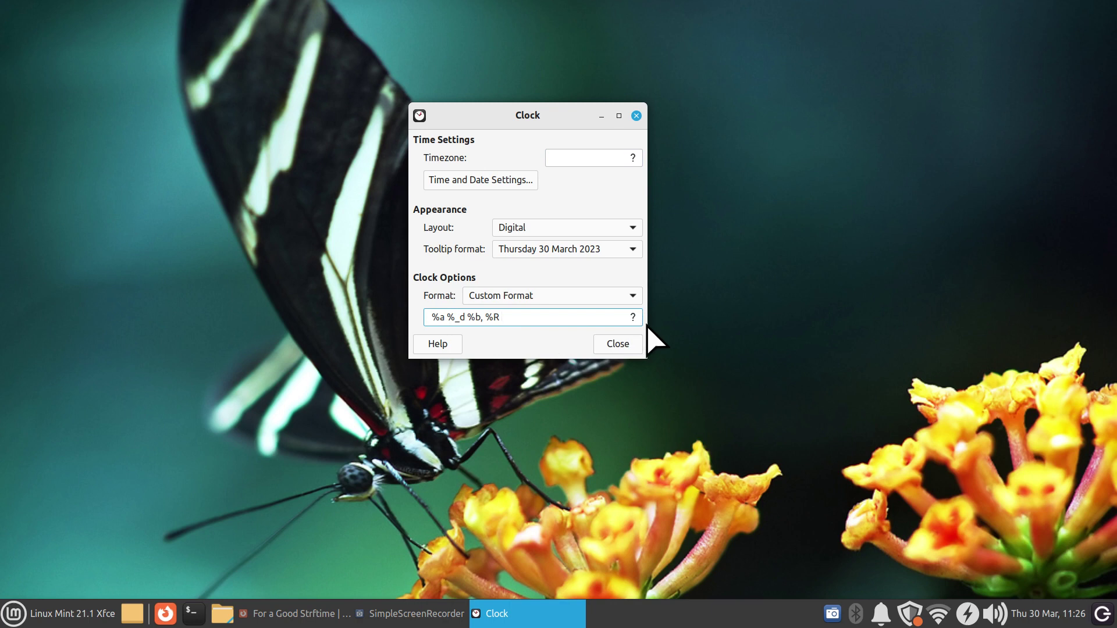
text(%Y)
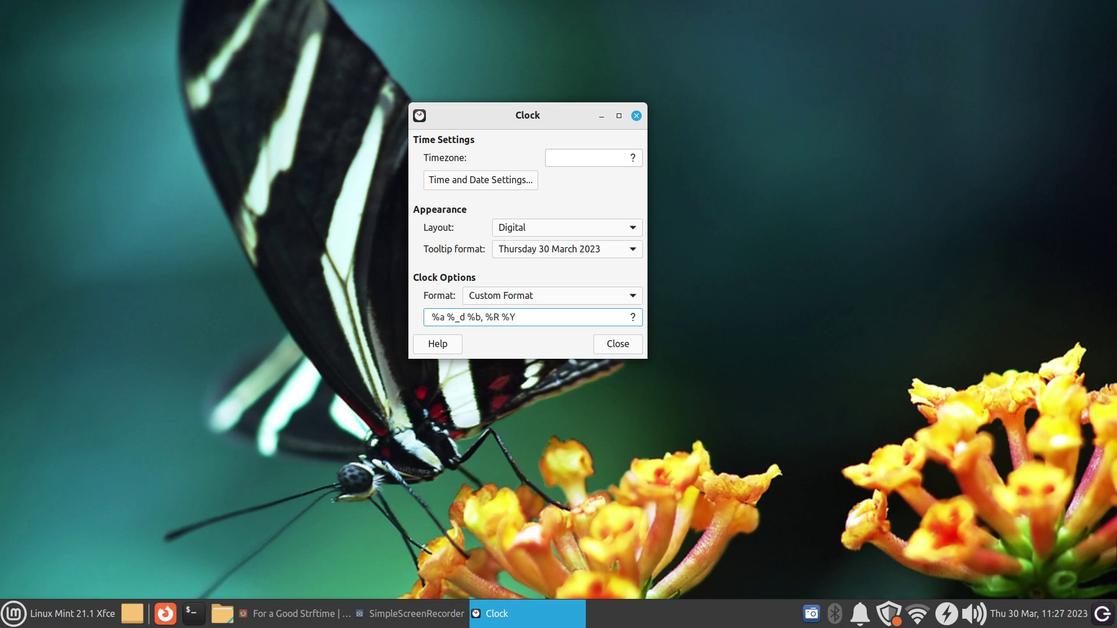
mouse_move(1075, 623)
- On the strftime site, glance through the format code reference, then switch to Build Your Own
click(295, 614)
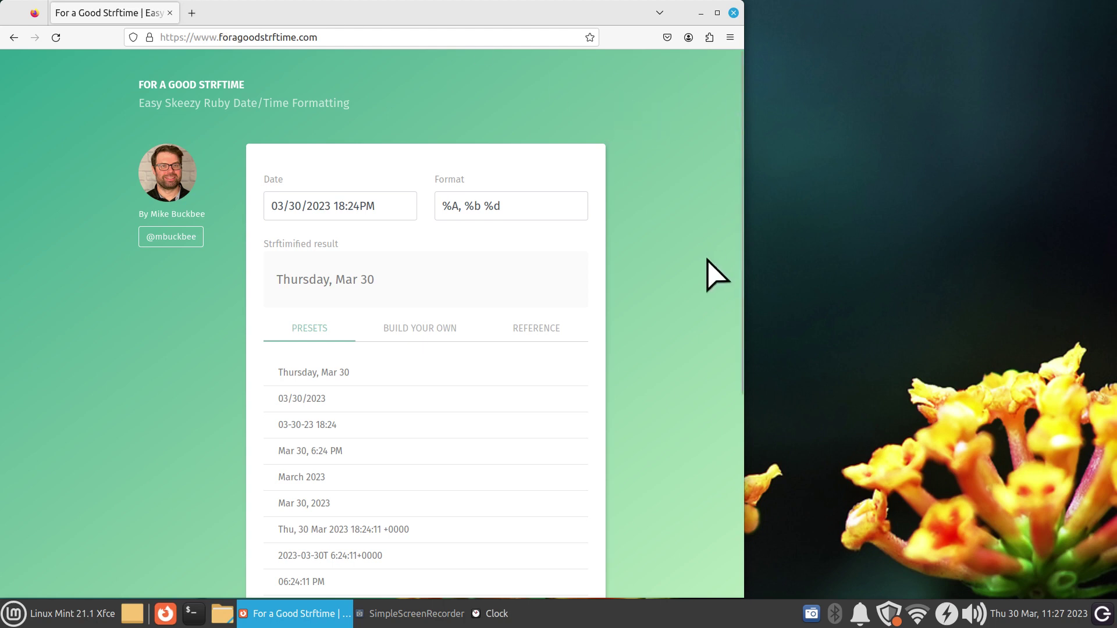
click(526, 329)
scroll(444, 406, down, 5)
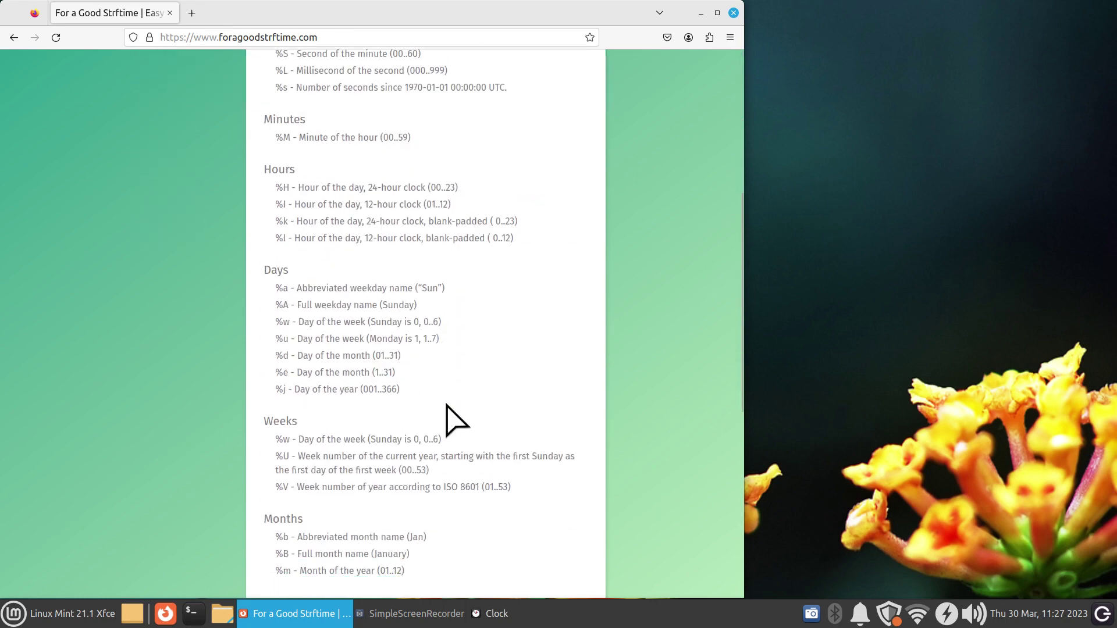
scroll(447, 405, up, 5)
click(402, 331)
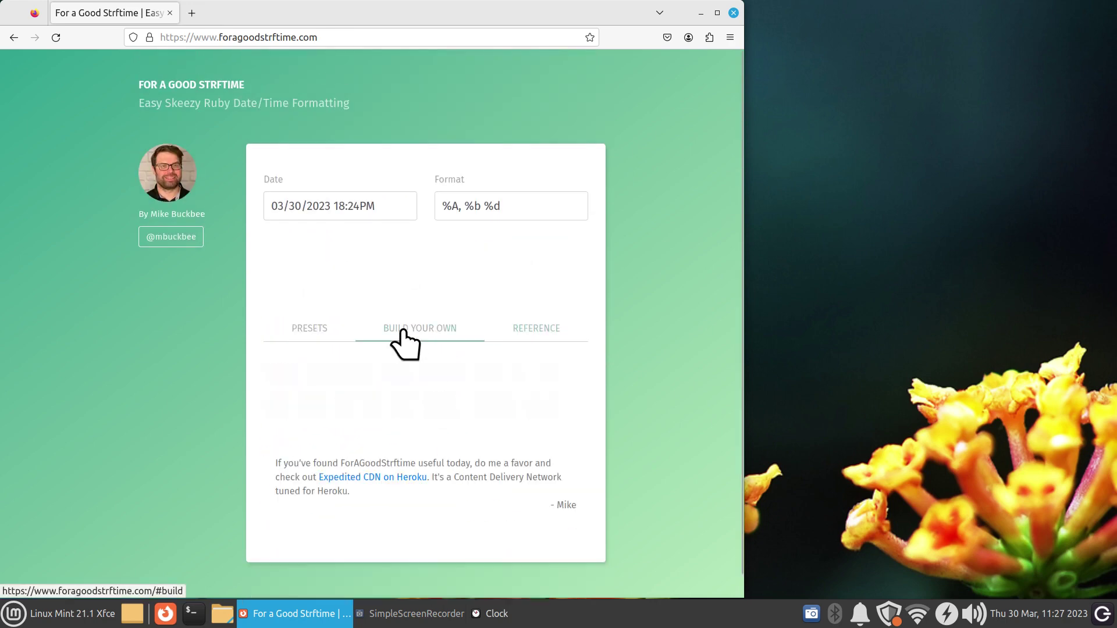
- Build '%A %B %e' from the Thursday, March and 30 tiles, then select the format string to copy
click(356, 372)
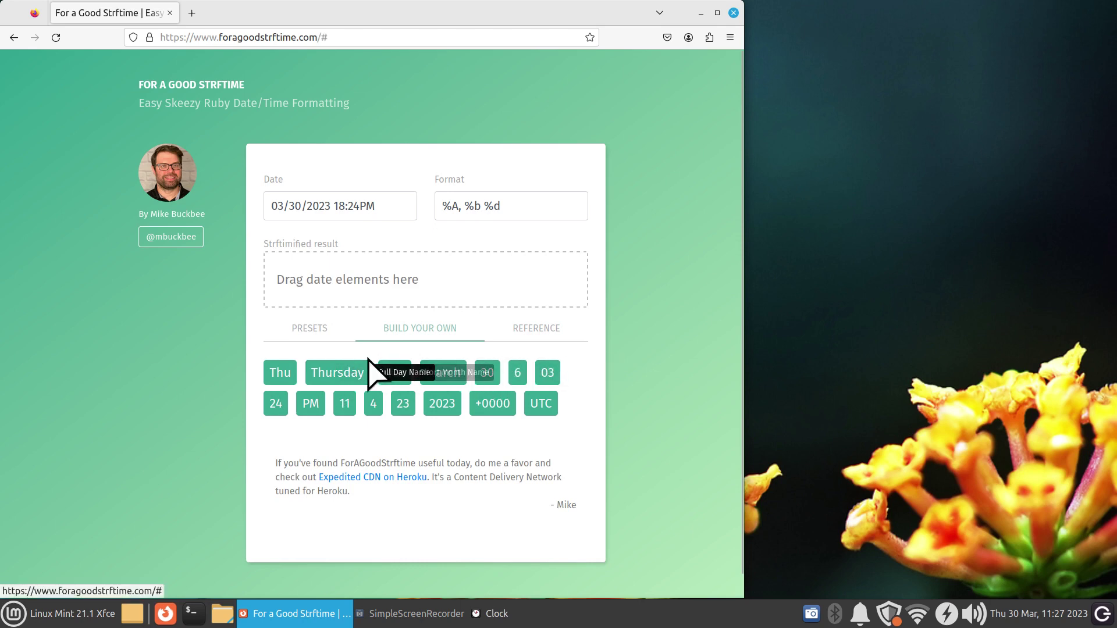
drag(349, 377, 325, 285)
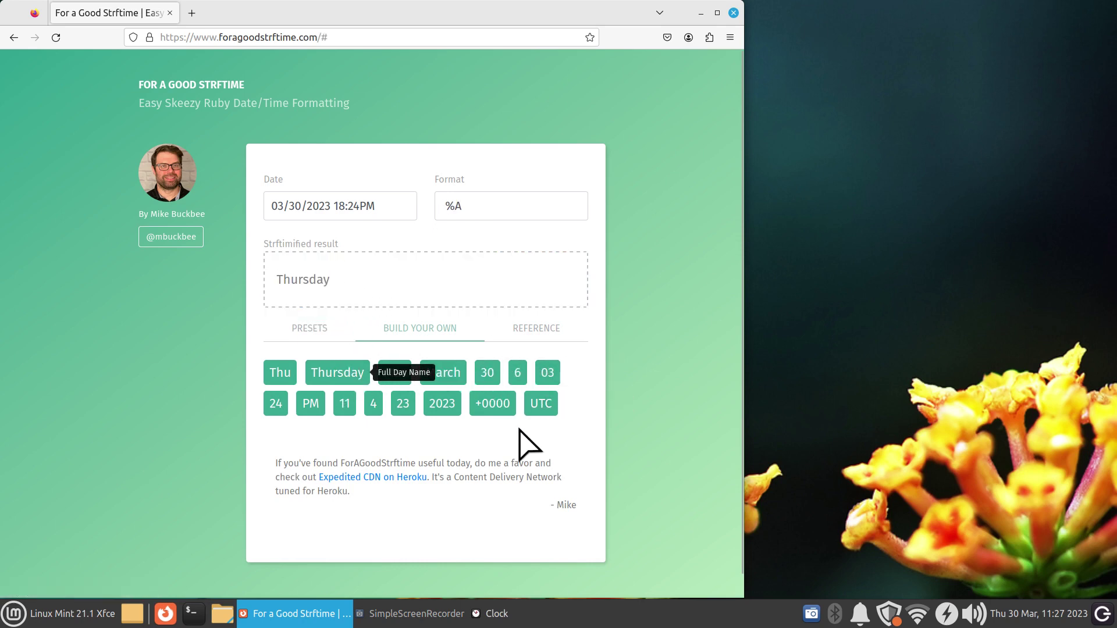
drag(447, 387, 388, 285)
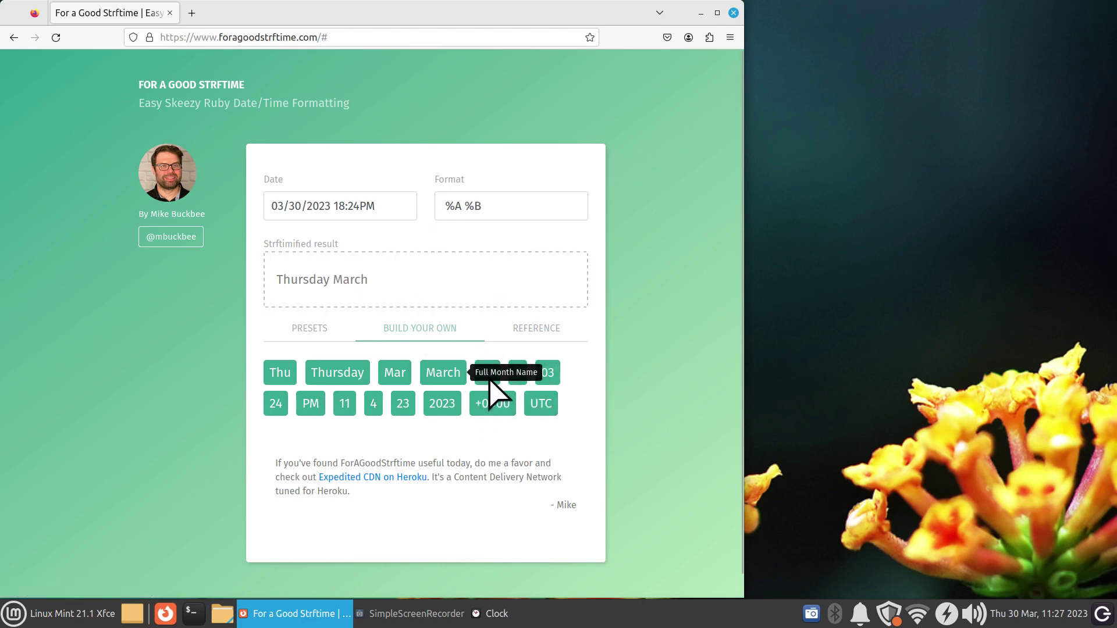
drag(493, 386, 448, 313)
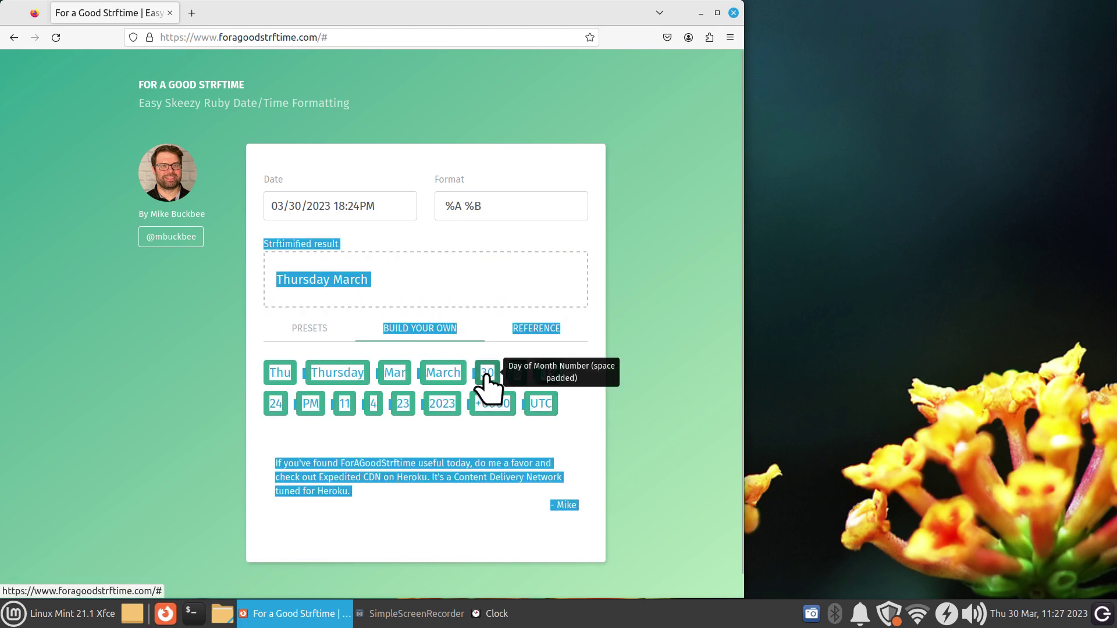
drag(486, 381, 738, 379)
click(506, 375)
drag(485, 374, 386, 295)
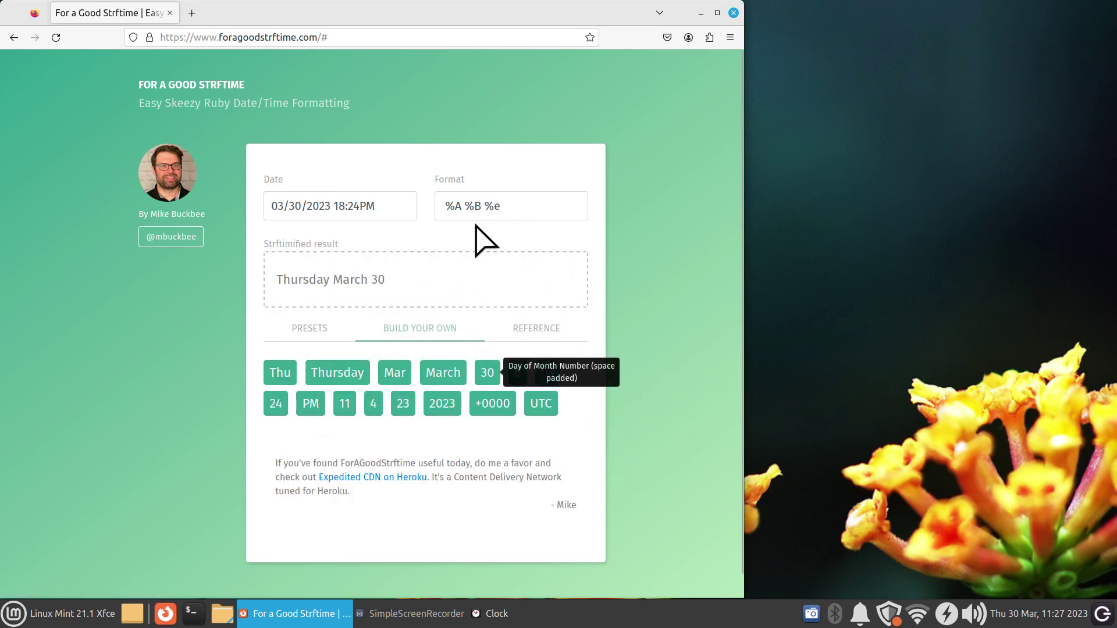
triple_click(440, 208)
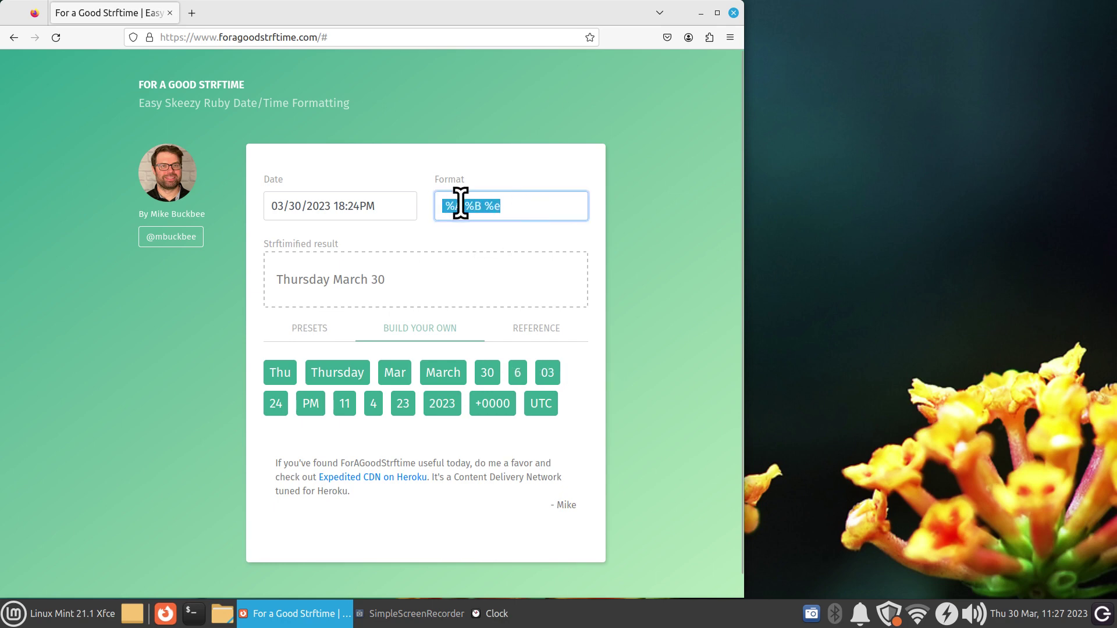
right_click(460, 205)
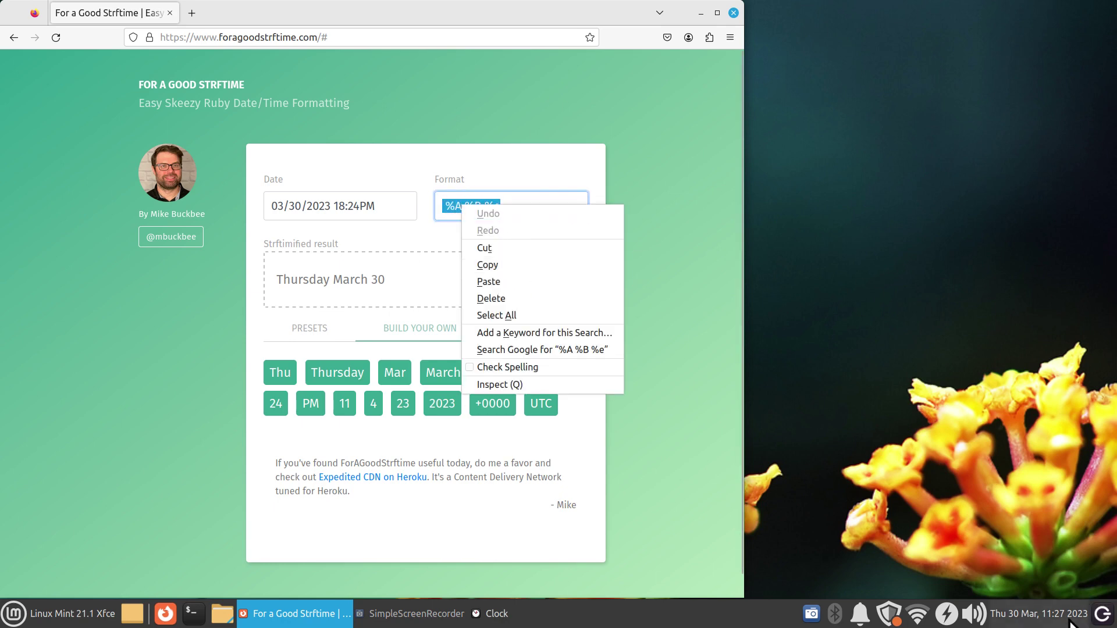
- Select the clock's '%a %_d %b, %R %Y' format string, then move the Clock dialog aside
click(500, 614)
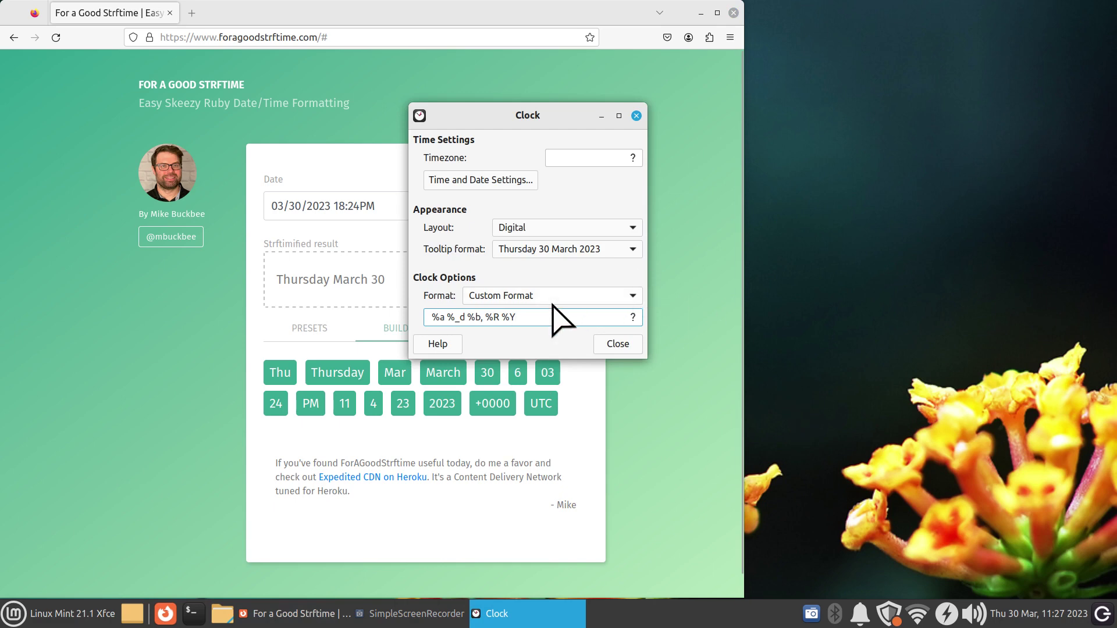
drag(529, 317, 403, 317)
right_click(479, 317)
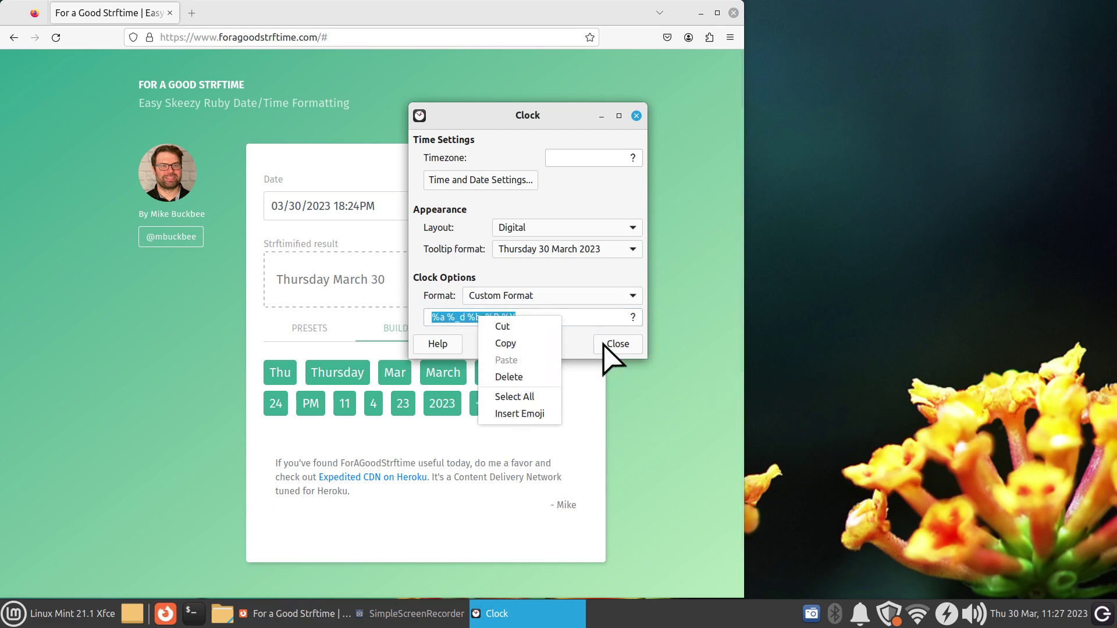
key(Escape)
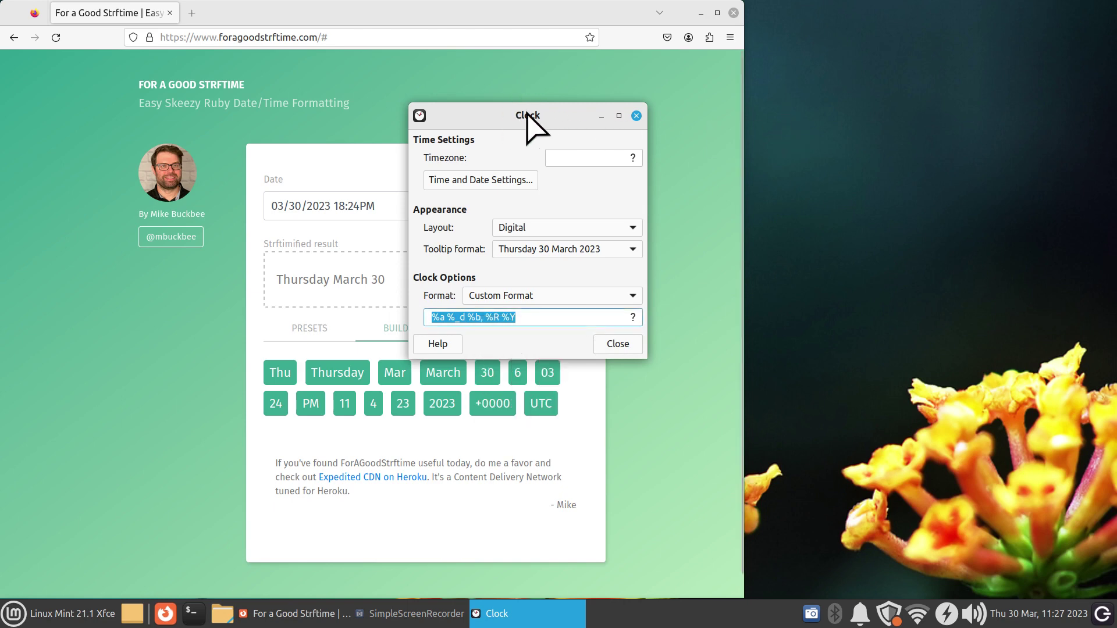
drag(523, 117, 899, 143)
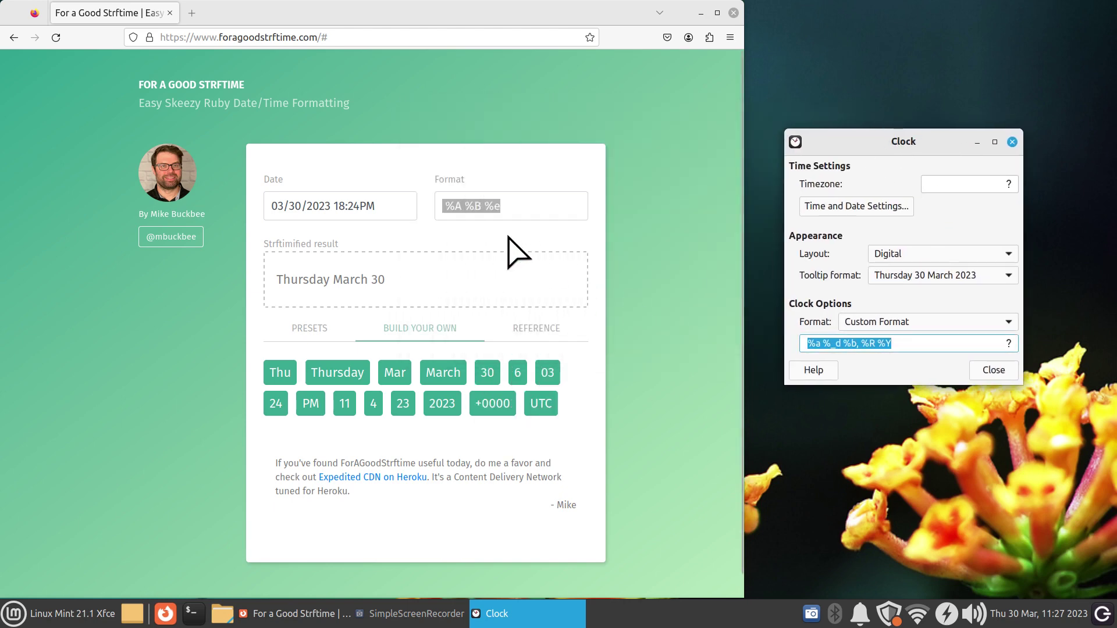
- Check the strftime format code reference, then minimize the browser window
click(529, 336)
click(861, 343)
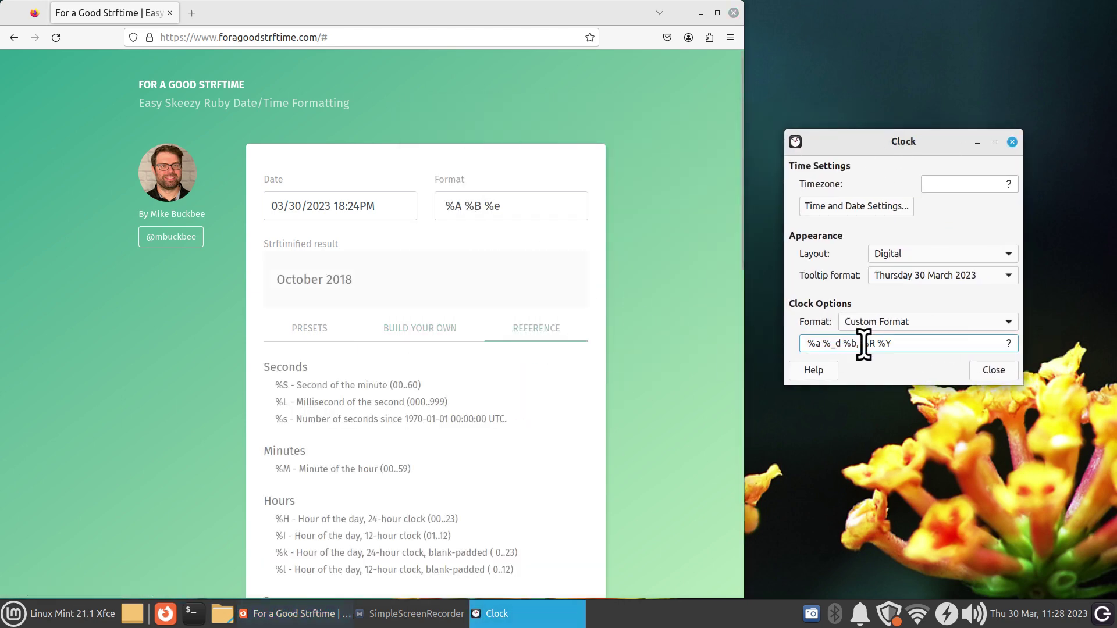
click(481, 424)
scroll(489, 417, down, 8)
scroll(490, 417, down, 2)
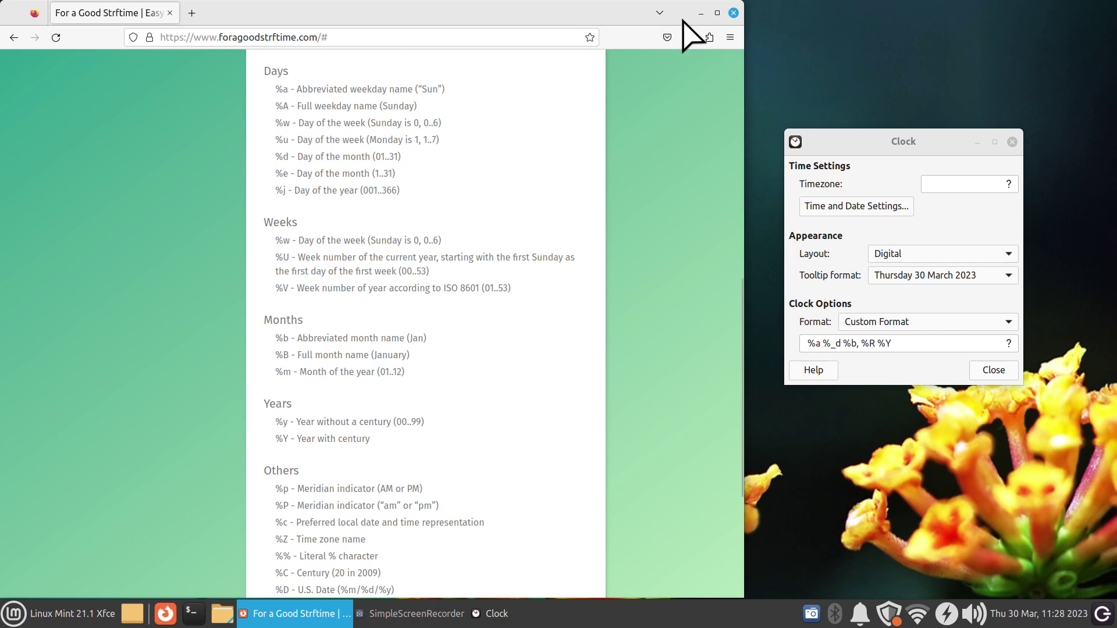
click(702, 13)
- Set the clock format to 'Thu 30 Mar, 11:26' and the layout to Analog
drag(917, 149, 587, 207)
click(677, 379)
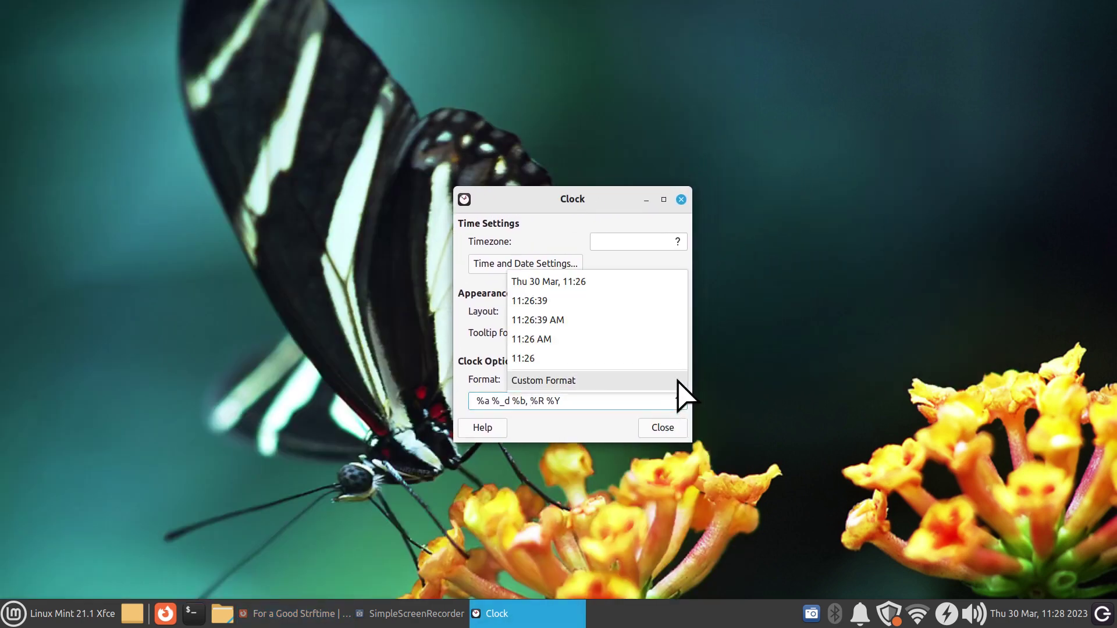
click(627, 279)
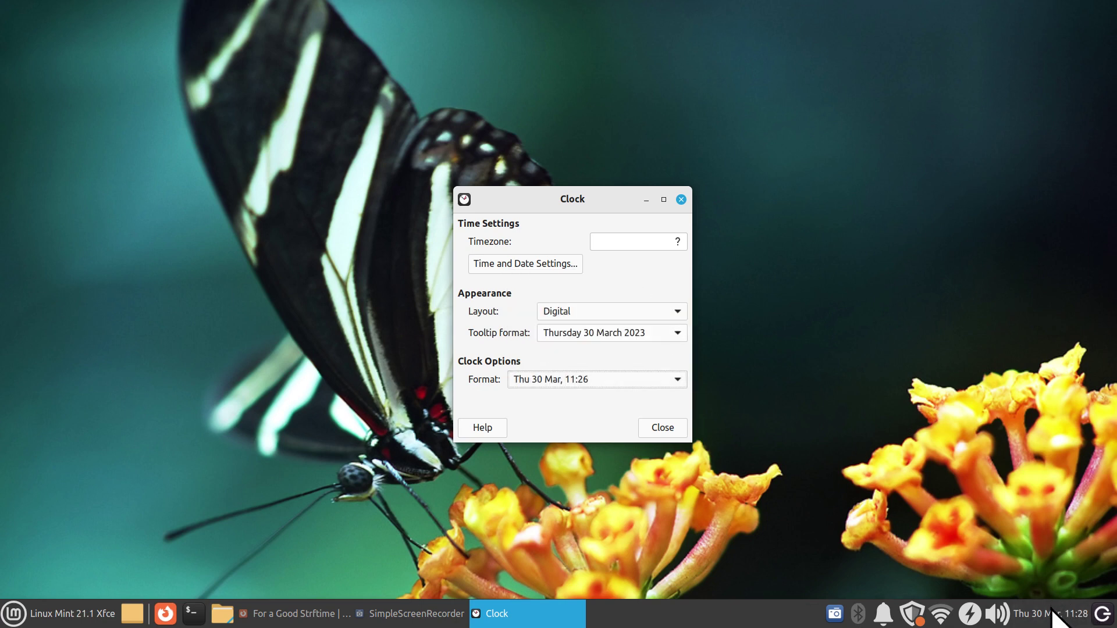
click(632, 315)
click(634, 274)
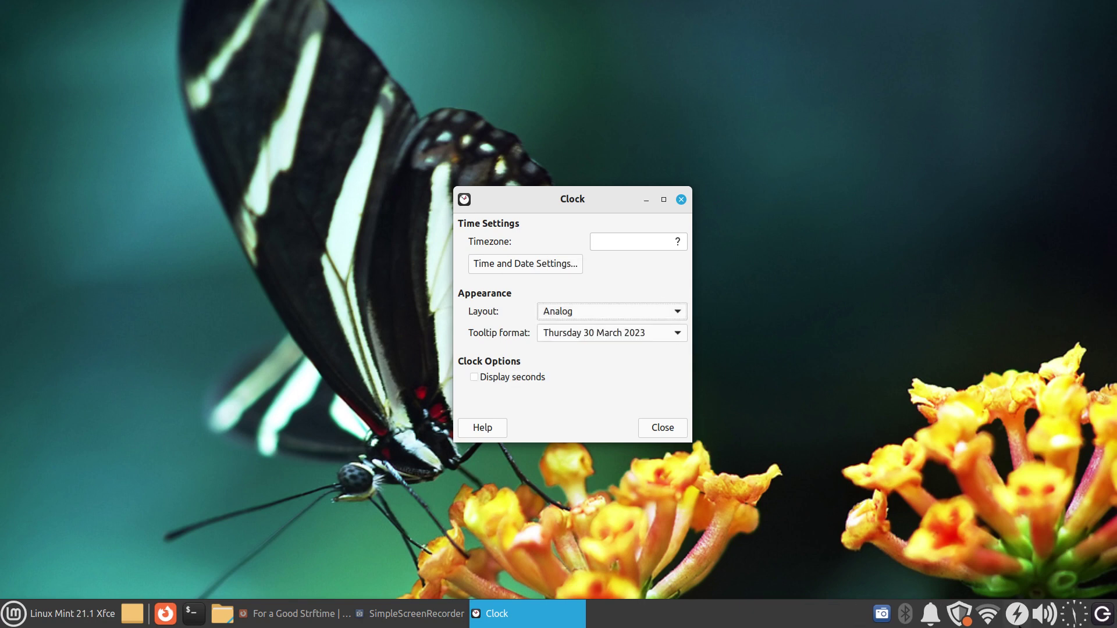
- Try the Binary, Fuzzy and LCD clock layouts in turn
click(669, 311)
click(669, 333)
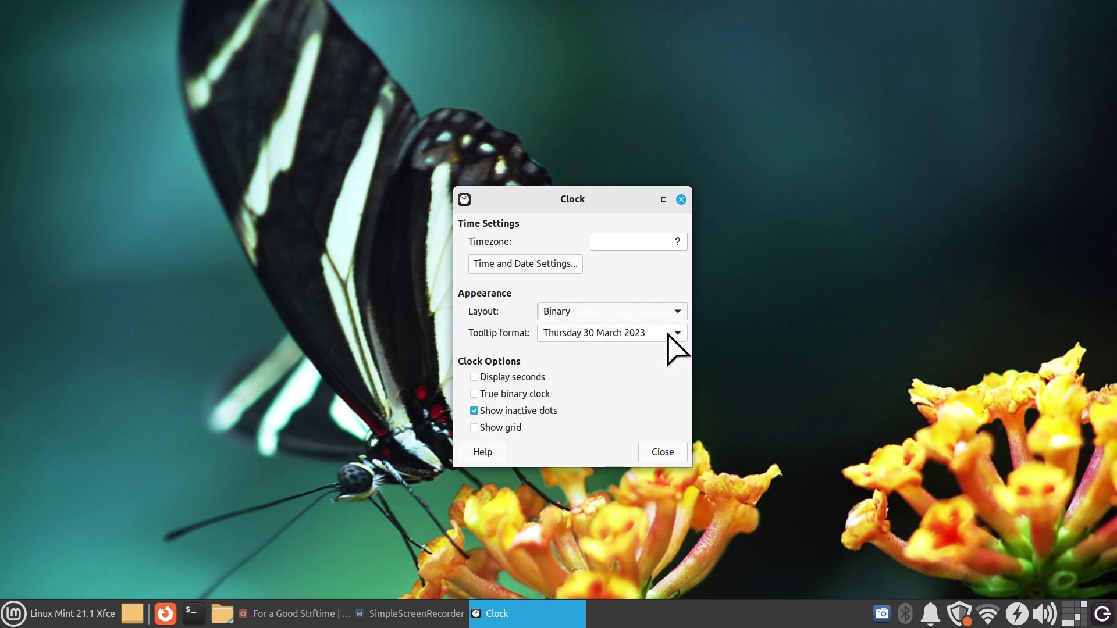
click(675, 311)
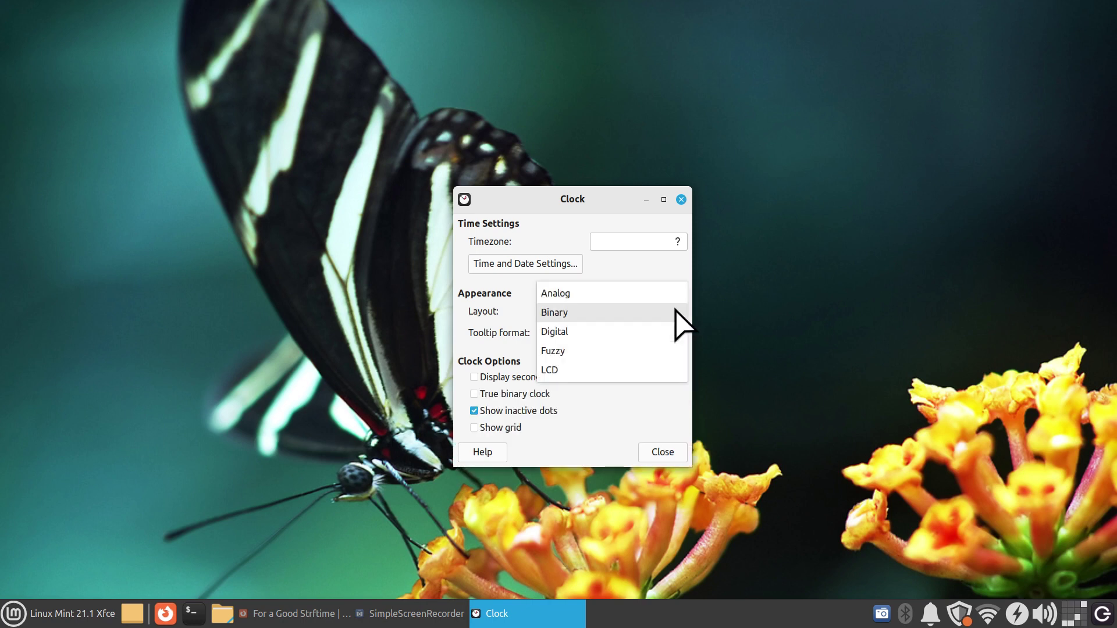
click(672, 352)
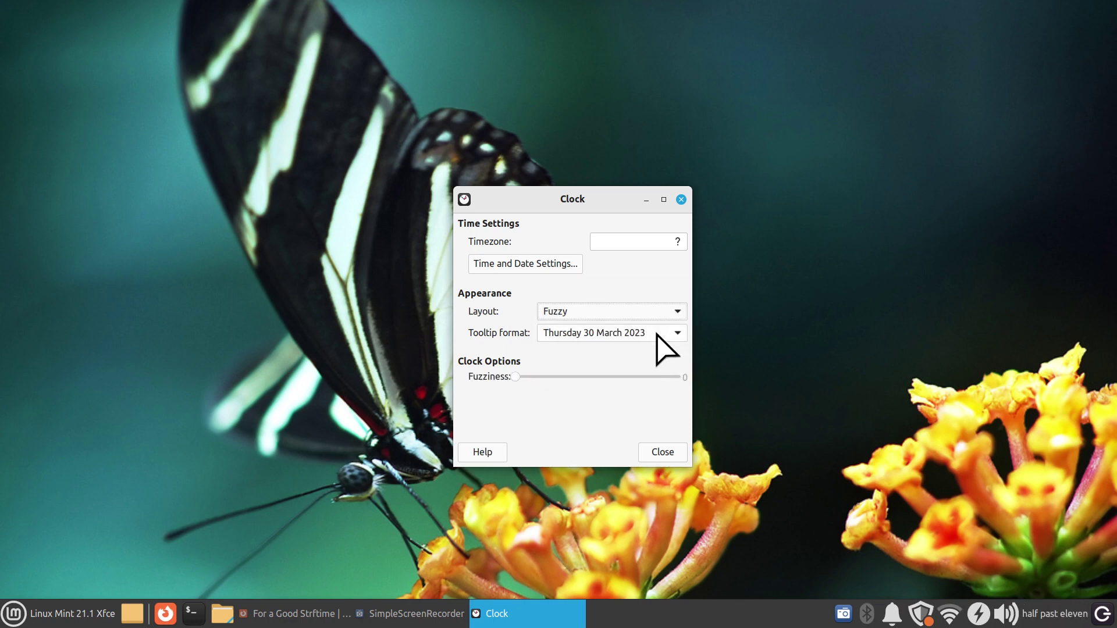
click(652, 312)
click(646, 337)
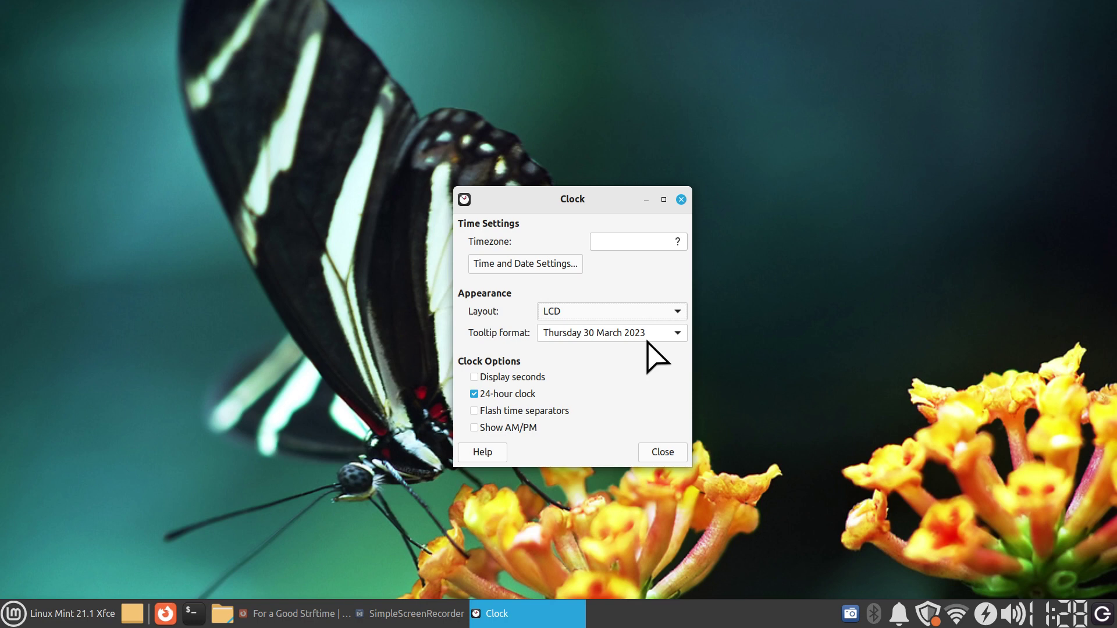
- Keep the 'Thursday 30 March 2023' tooltip, return to the Analog layout, and close the settings
click(666, 332)
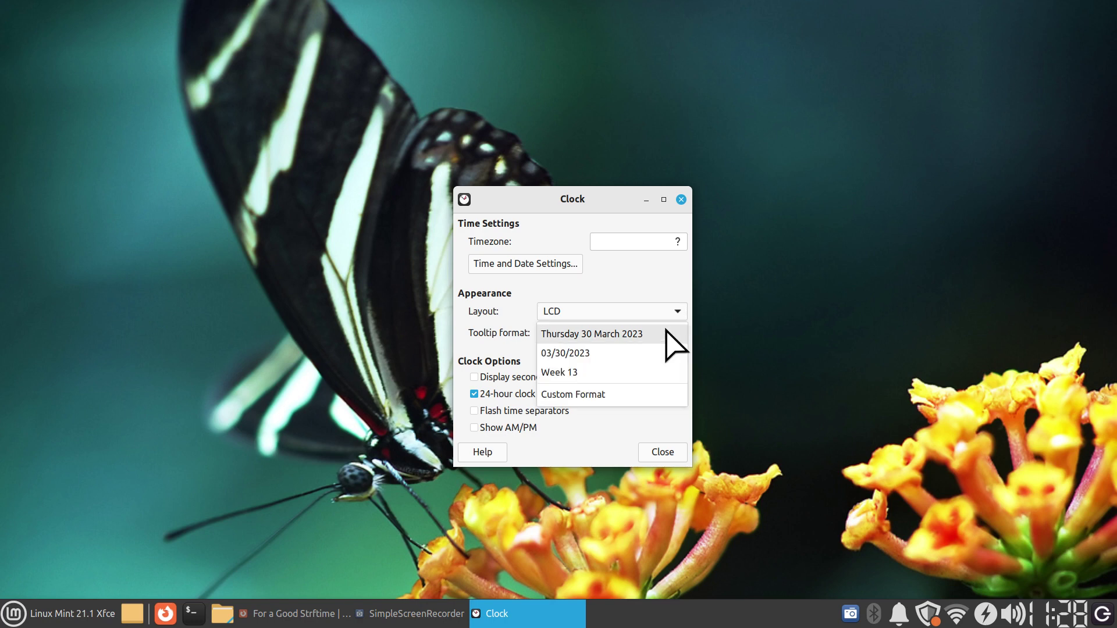
click(667, 330)
click(662, 313)
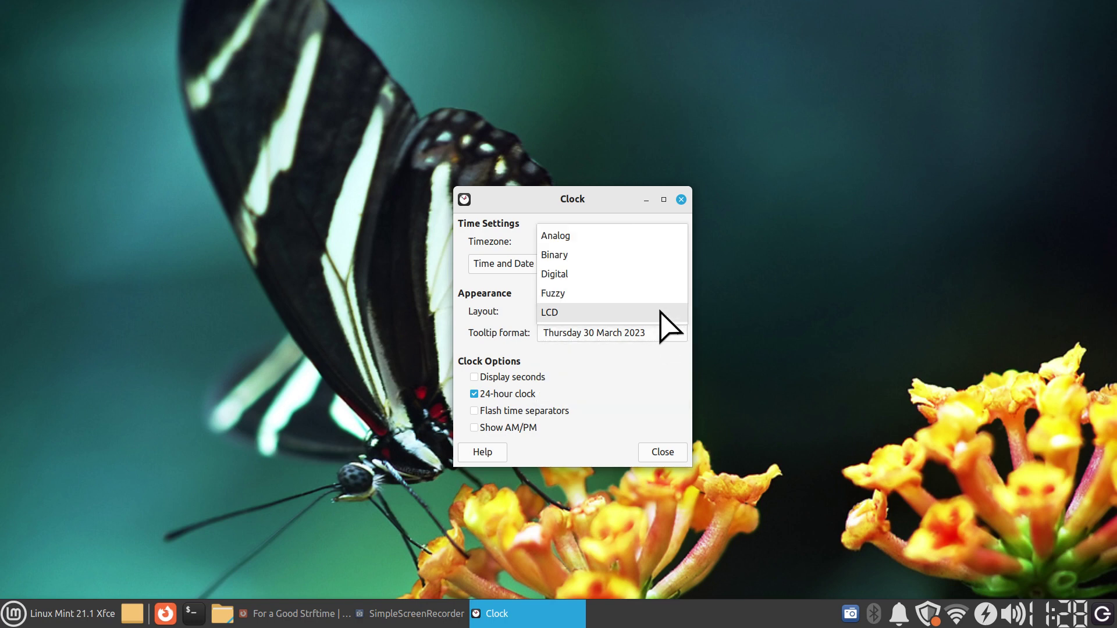
click(681, 232)
drag(602, 199, 662, 189)
click(722, 444)
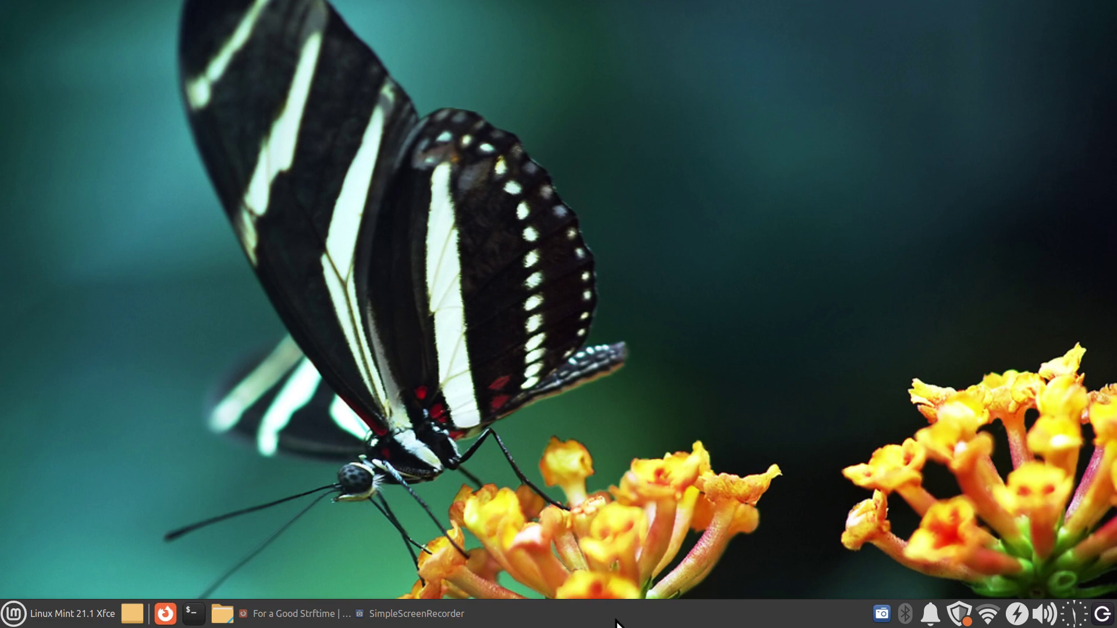
- In Panel Preferences, raise the row size to 55 pixels, leaving the length at 100%
right_click(589, 608)
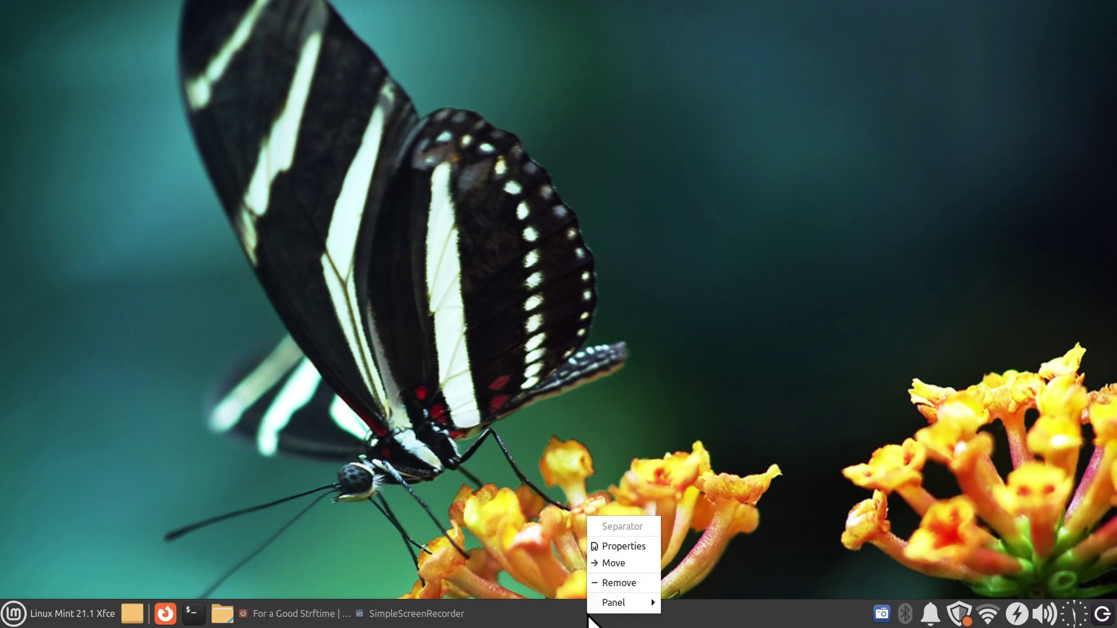
mouse_move(617, 604)
click(716, 561)
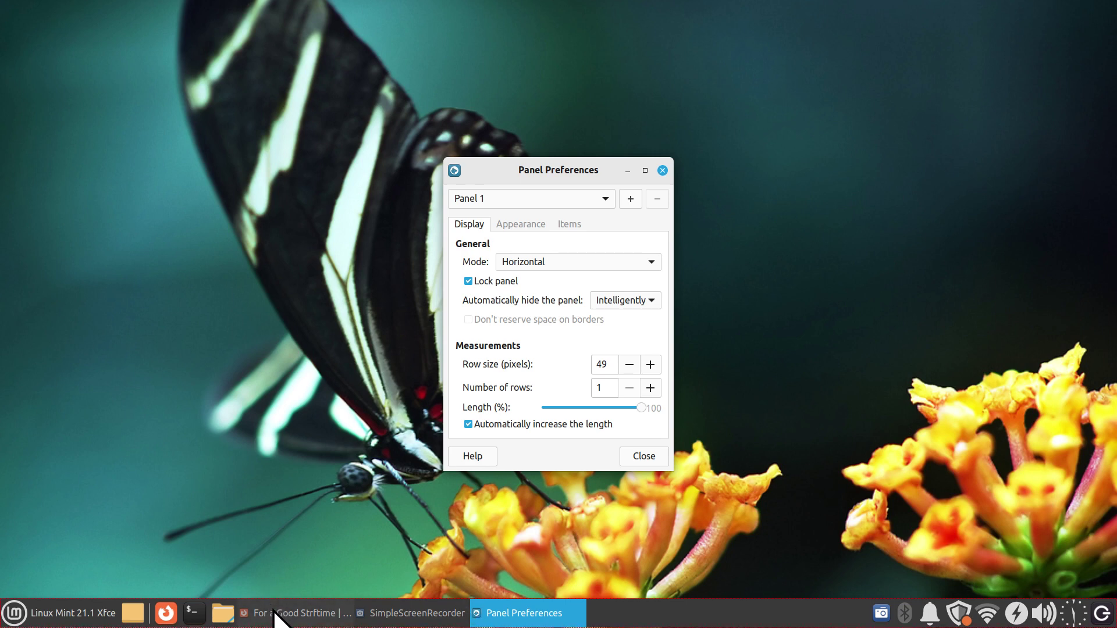
click(651, 364)
click(650, 365)
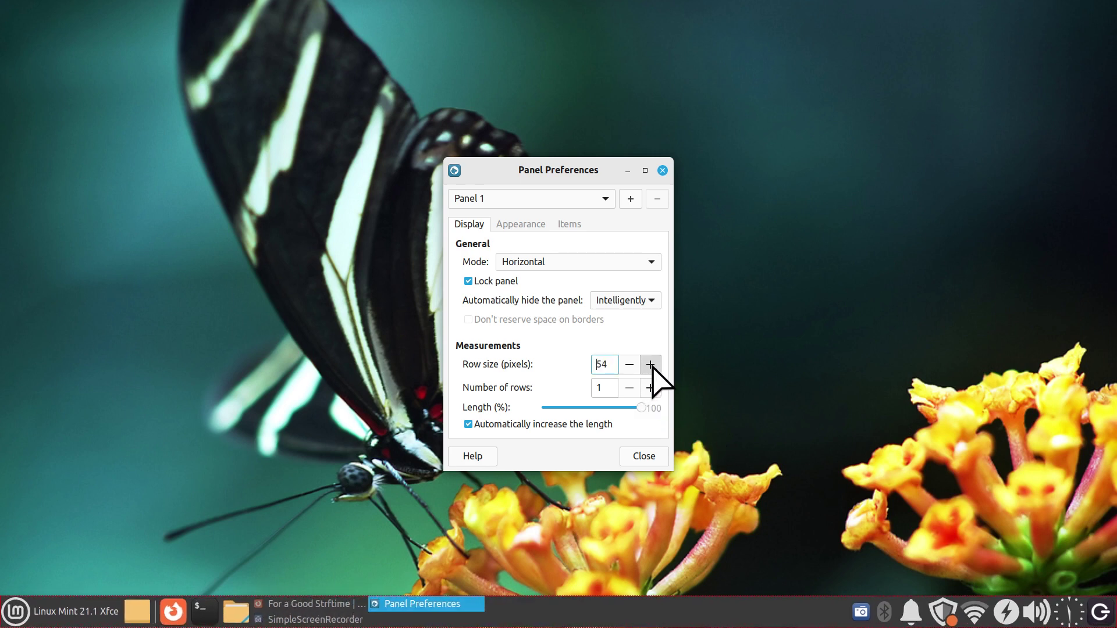
click(651, 365)
click(651, 365)
click(651, 365)
click(650, 365)
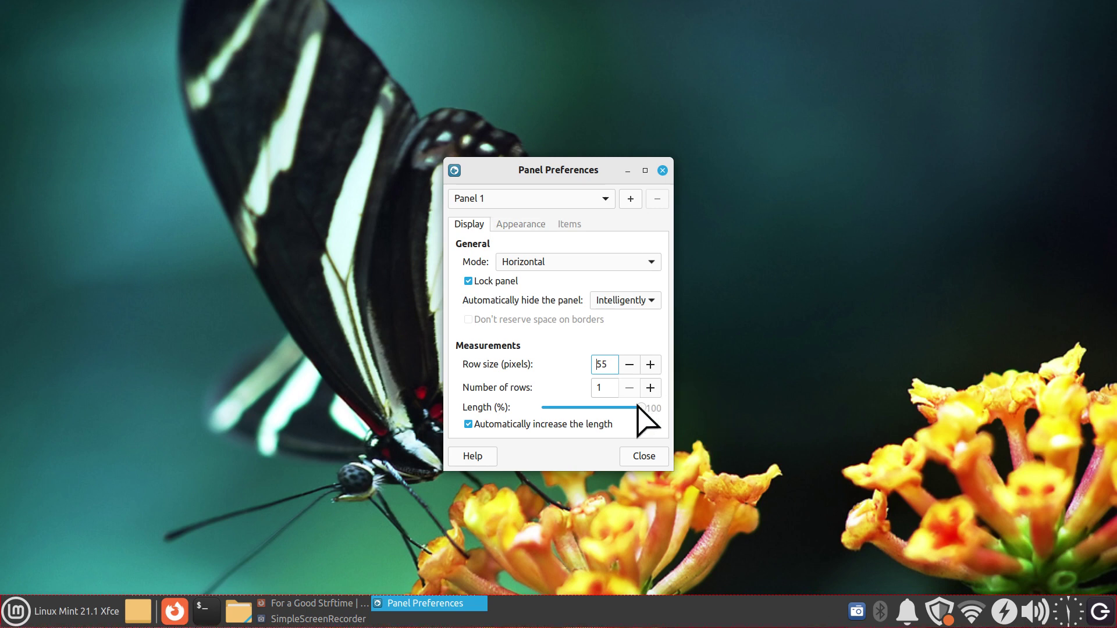
drag(641, 408, 589, 407)
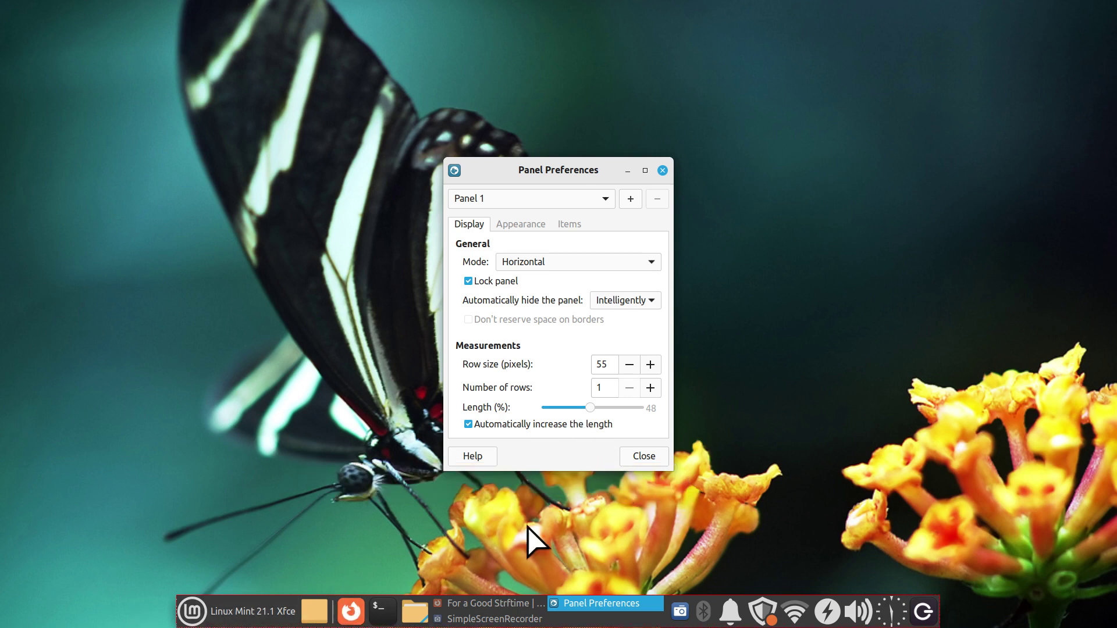
drag(589, 407, 678, 406)
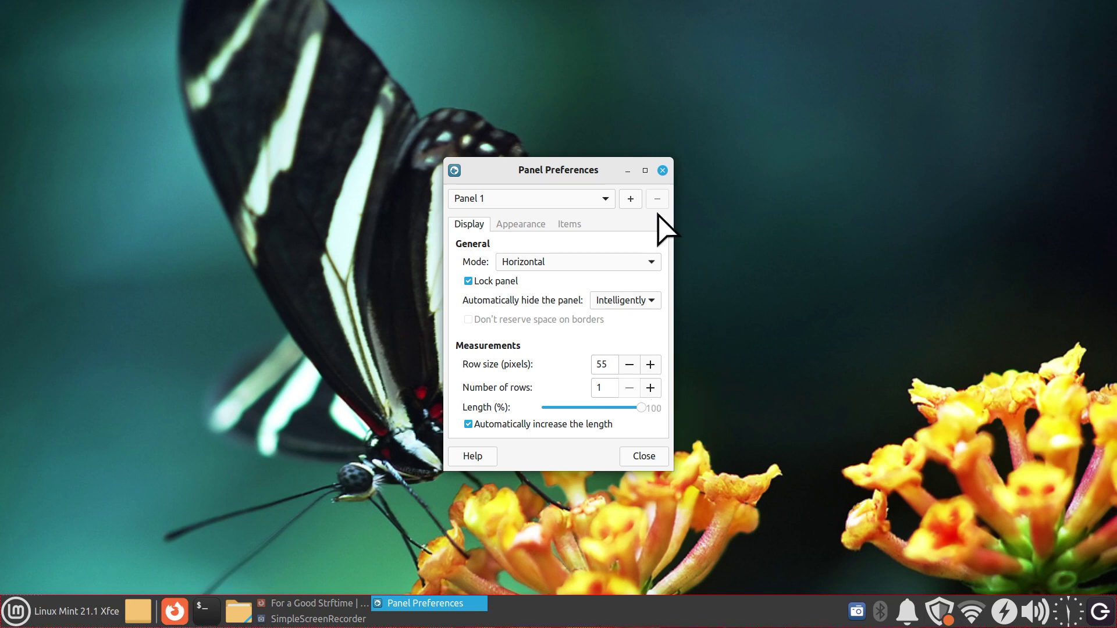
- Show Panel 1's Items list and select the Clock entry
click(570, 226)
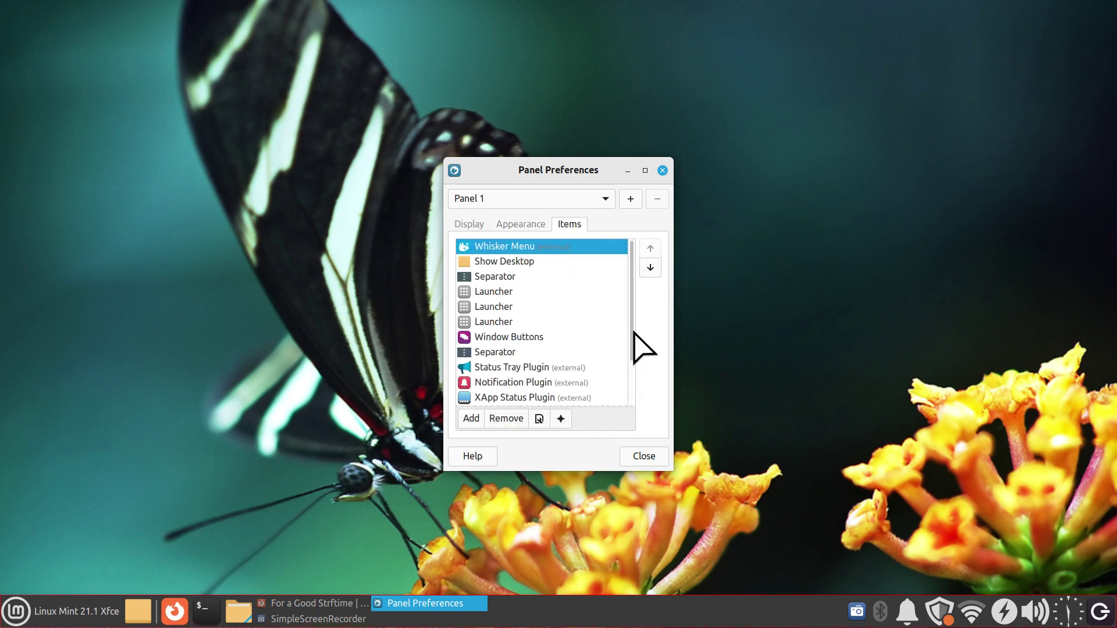
scroll(632, 314, down, 3)
click(523, 383)
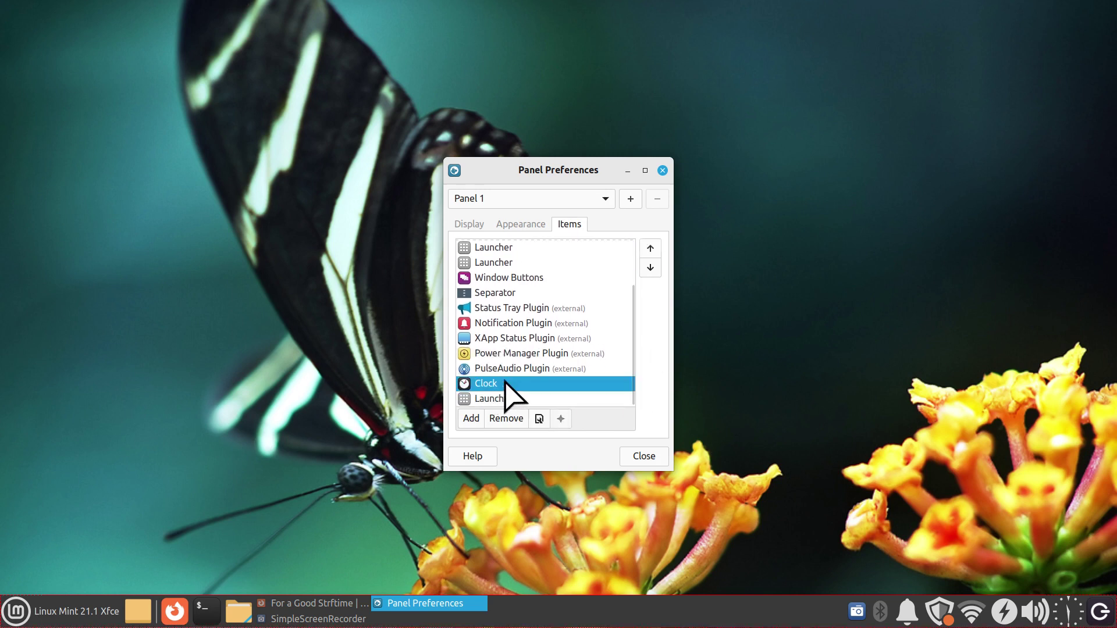
mouse_move(1073, 620)
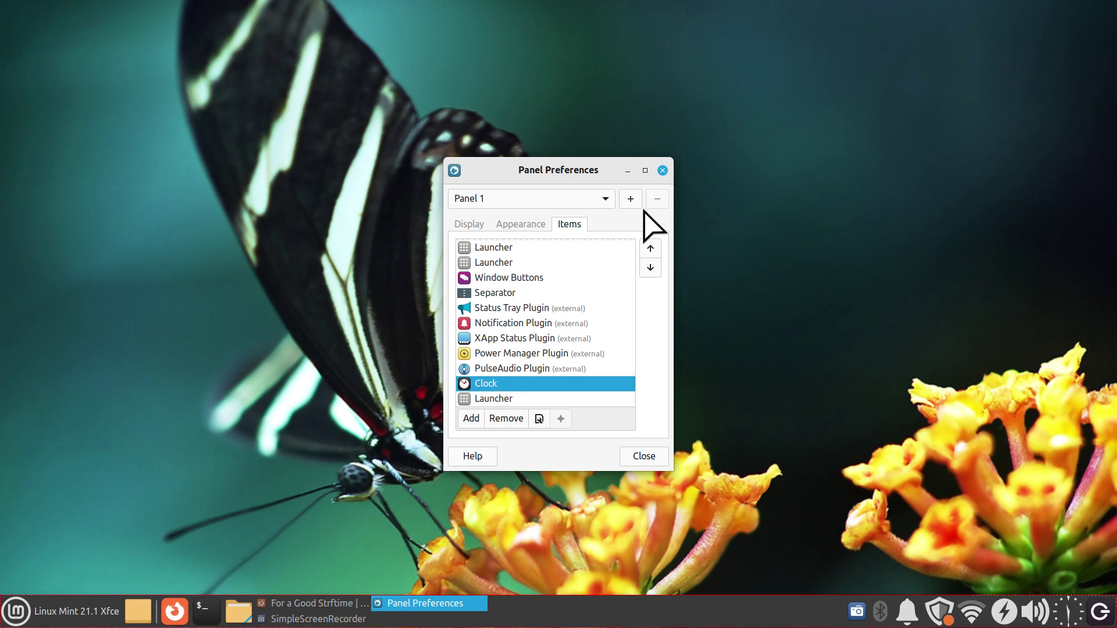
drag(567, 171, 632, 154)
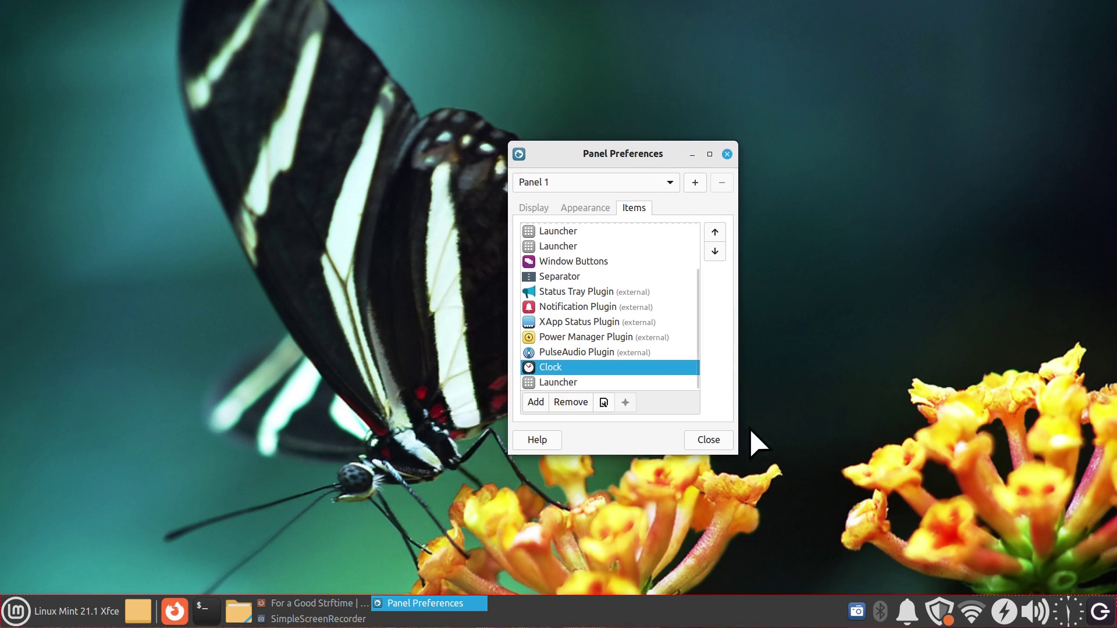
- Launch Screenshot via the Whisker menu search 'sc', then stretch Panel Preferences taller to show all items
click(7, 618)
click(96, 401)
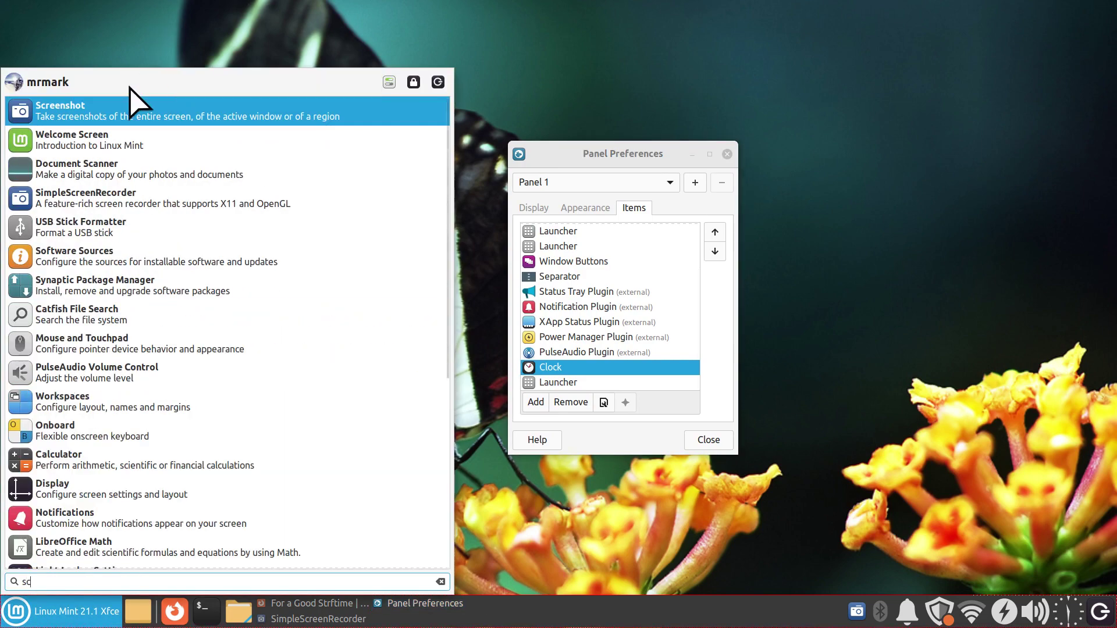
click(112, 111)
drag(553, 229, 911, 154)
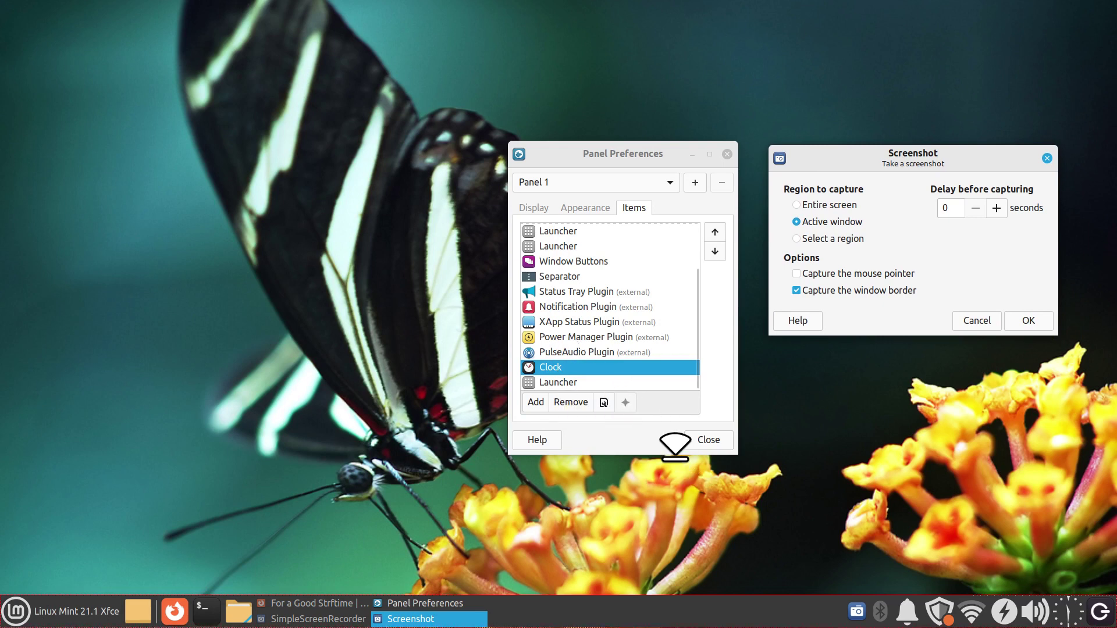
drag(661, 455, 661, 535)
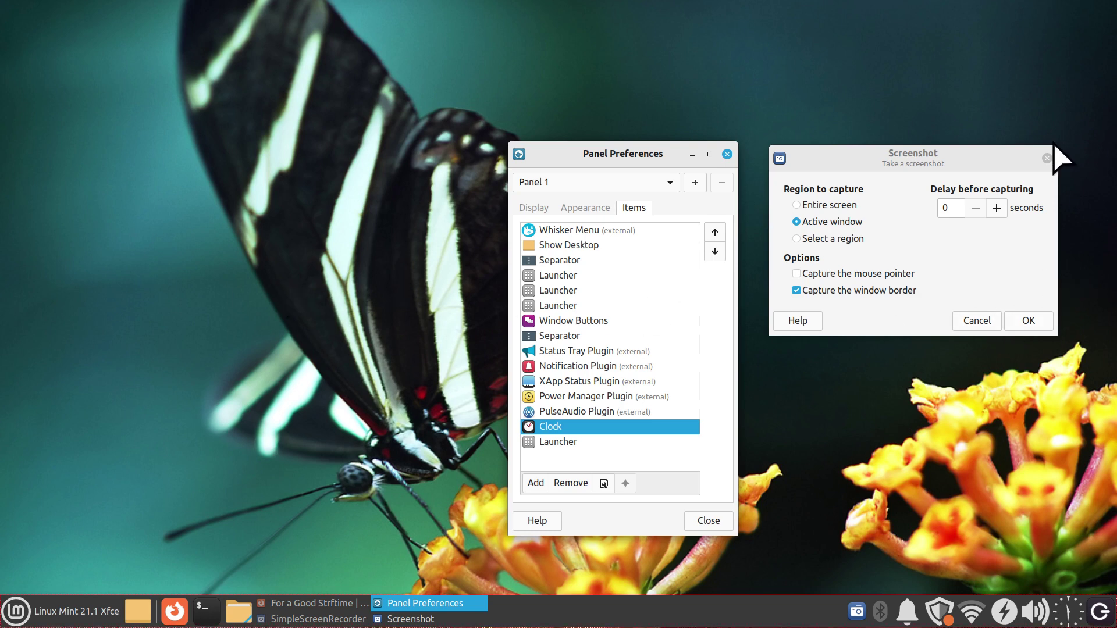
click(992, 161)
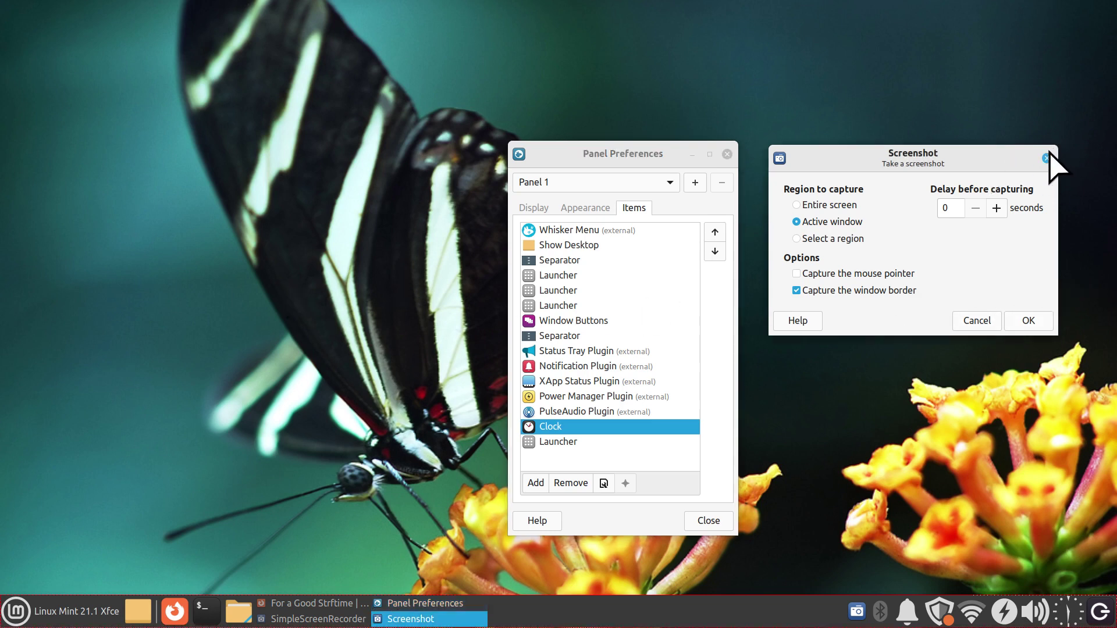
- Close Screenshot, move Clock up six places to just after Window Buttons, and close Preferences
click(1047, 158)
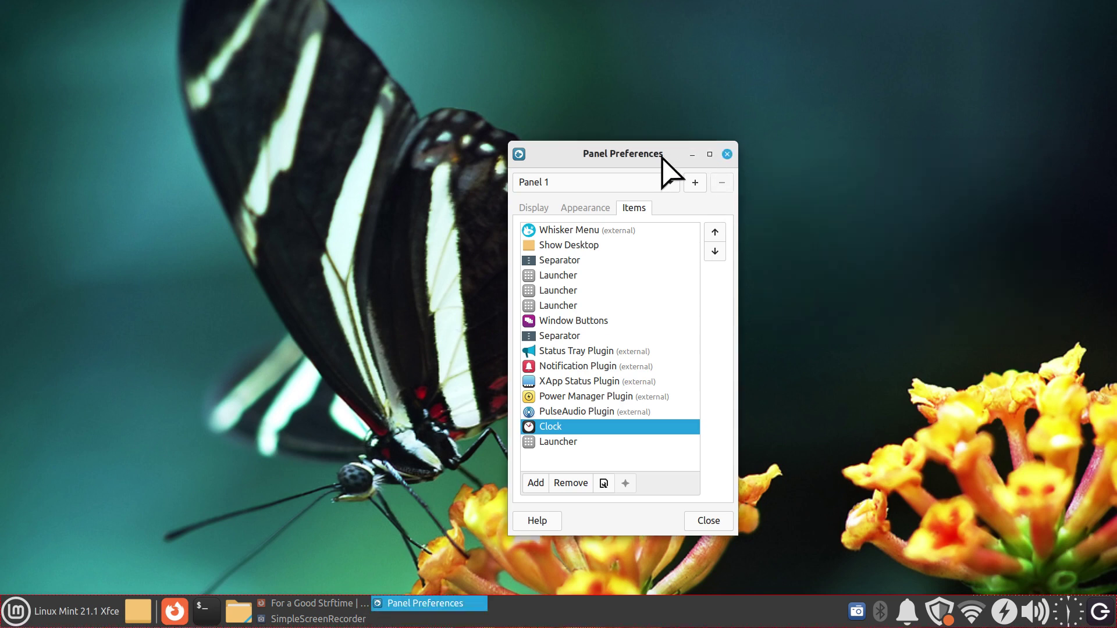
drag(664, 156, 636, 110)
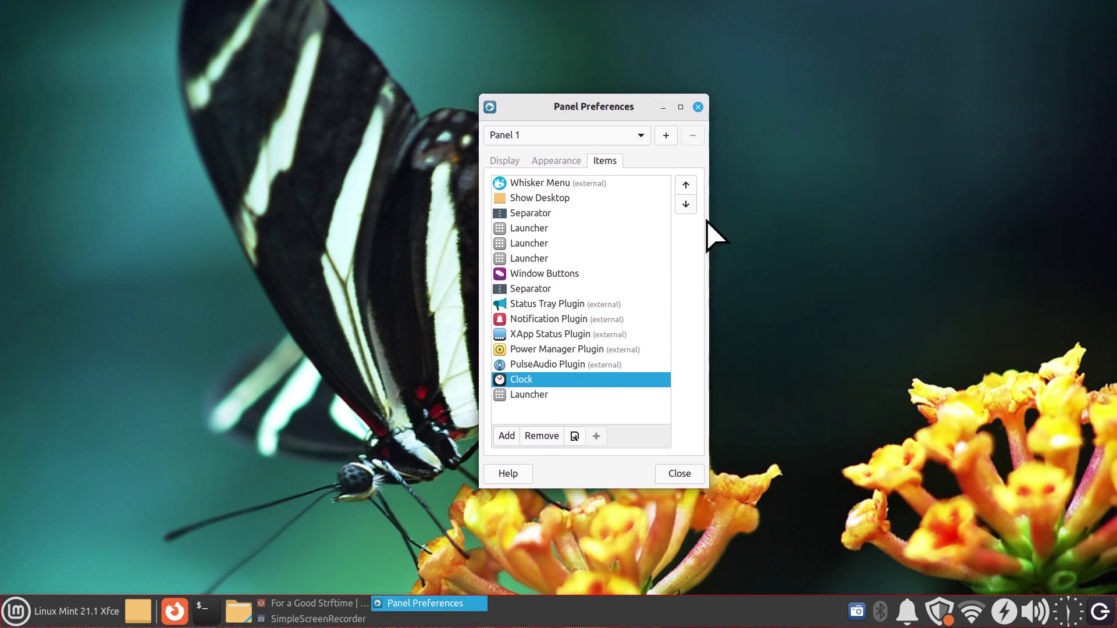
click(684, 185)
click(684, 185)
click(684, 185)
click(685, 185)
click(684, 185)
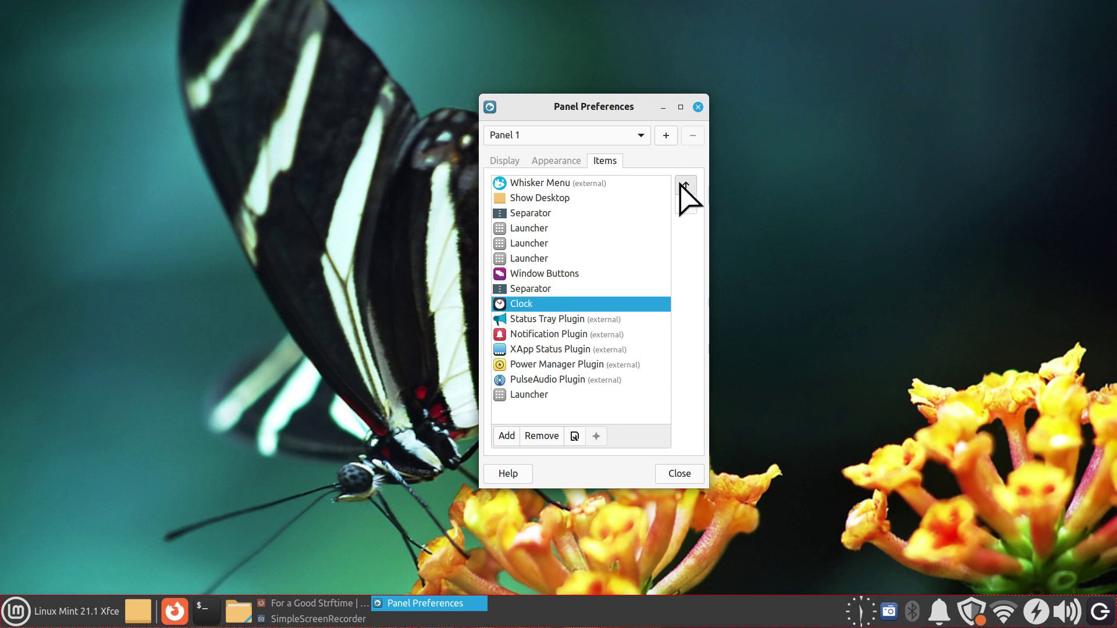
click(684, 185)
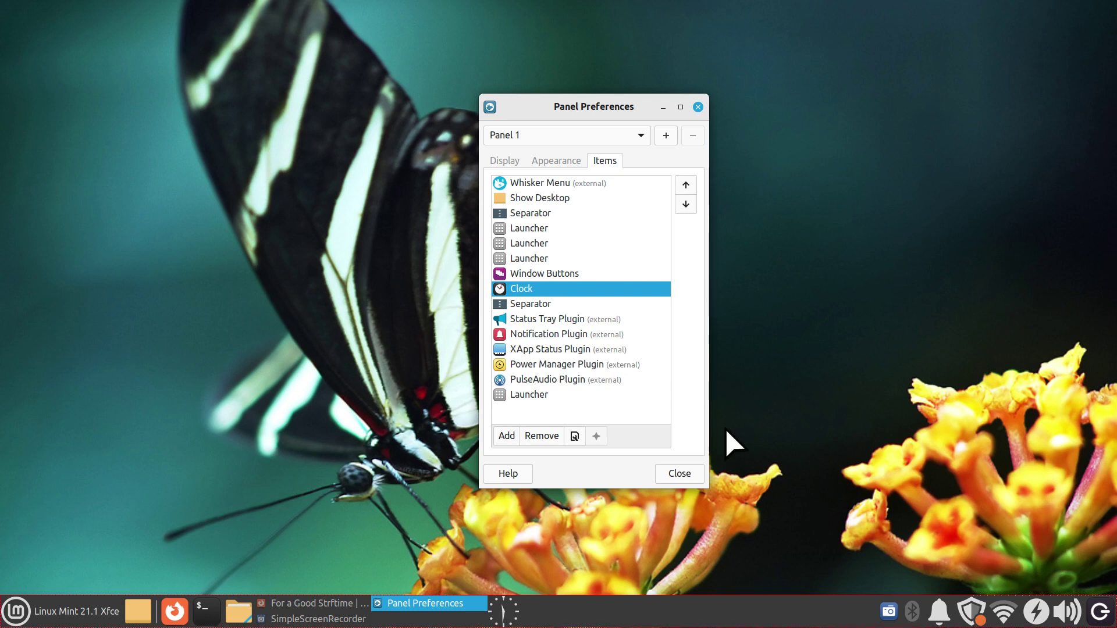
click(674, 473)
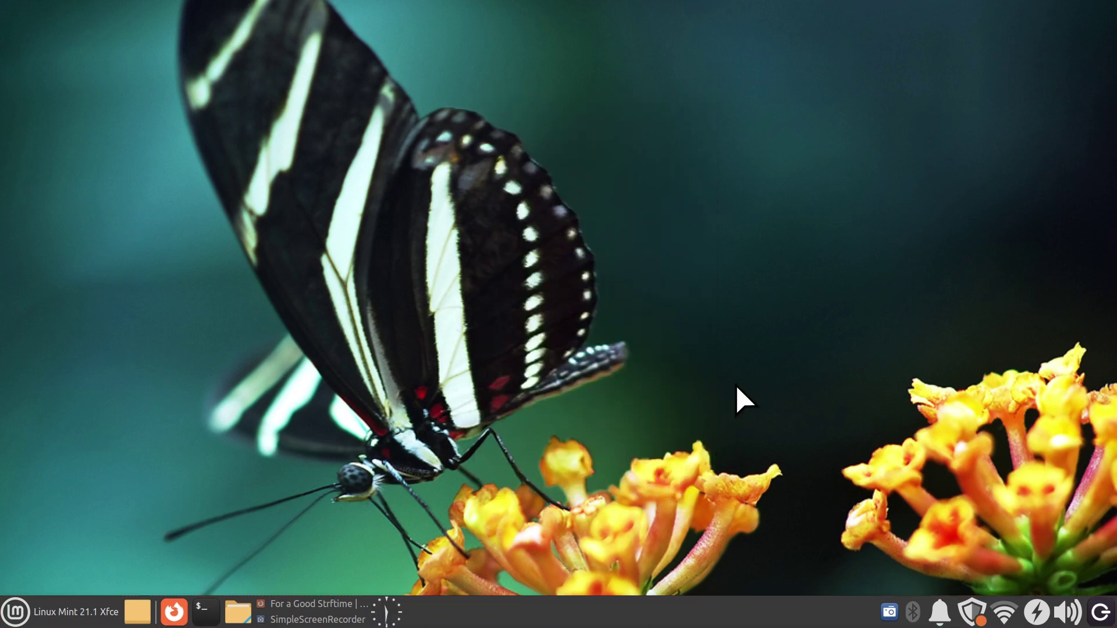
- Reopen Panel Preferences, lower the row size six steps to 49 pixels, and close it
right_click(576, 624)
mouse_move(628, 599)
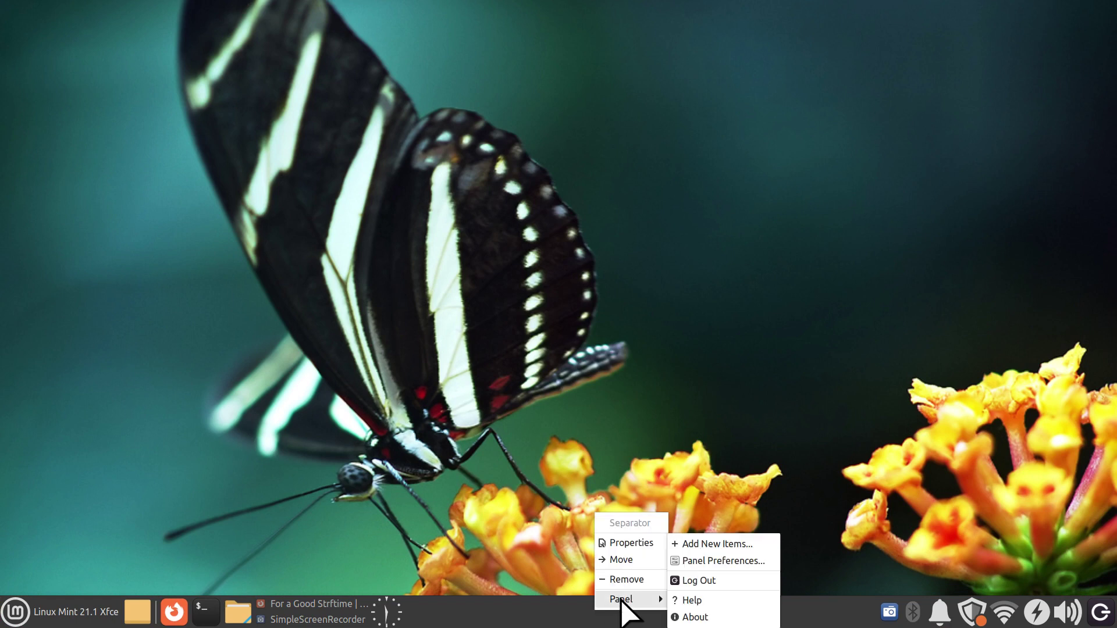
click(718, 561)
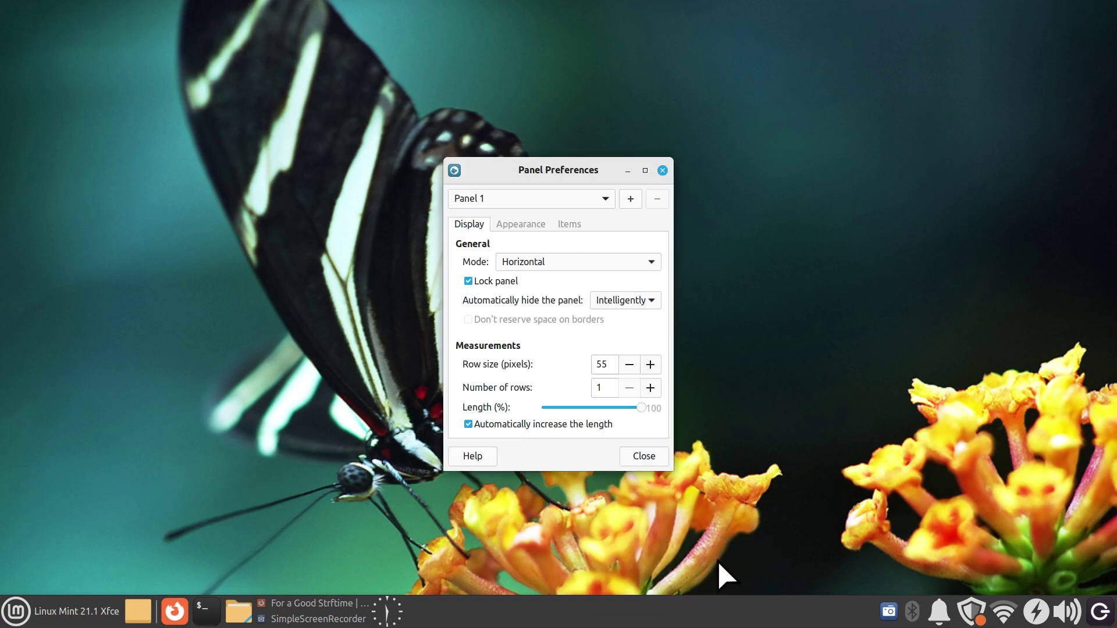
click(629, 365)
click(629, 365)
click(629, 365)
click(629, 365)
click(629, 365)
click(628, 364)
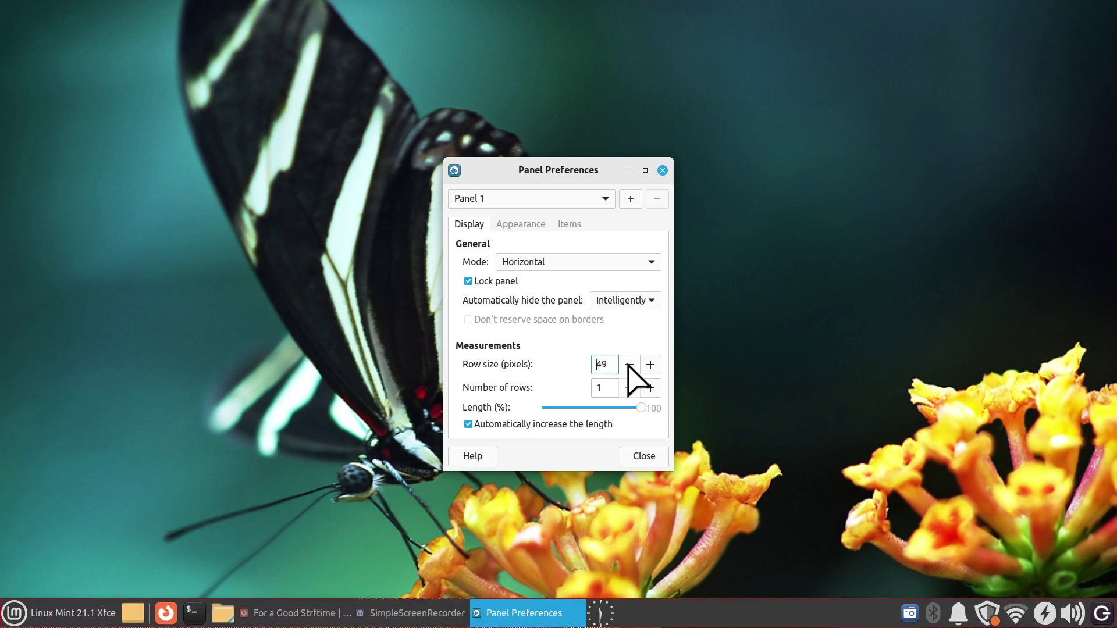
click(662, 171)
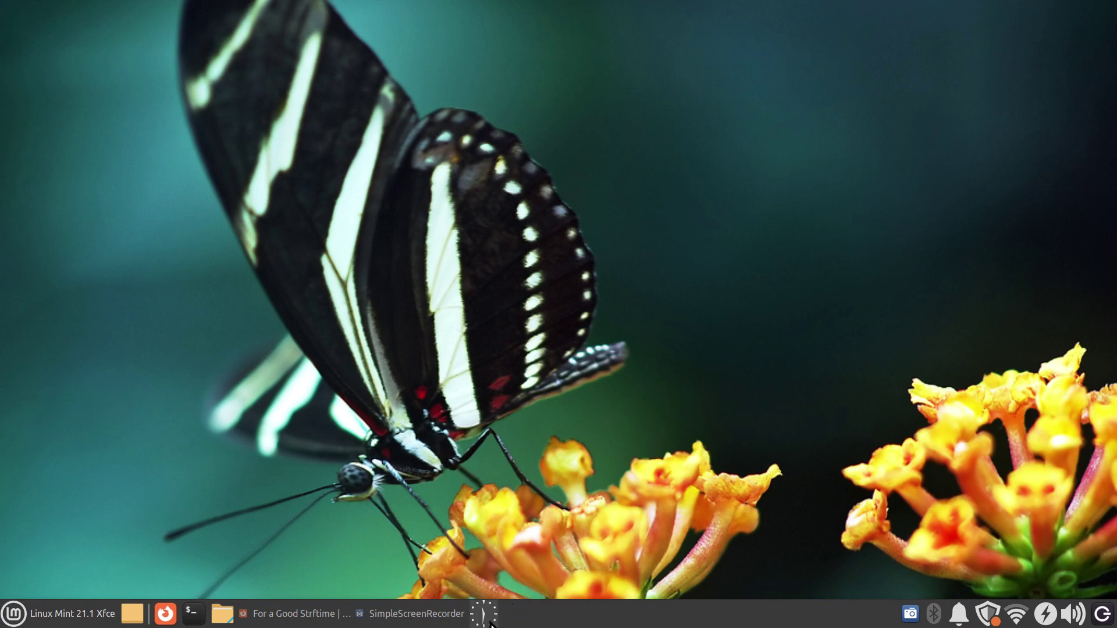
- In Panel Preferences Items, move Clock up to the top of the list, ahead of Whisker Menu
right_click(659, 620)
mouse_move(678, 611)
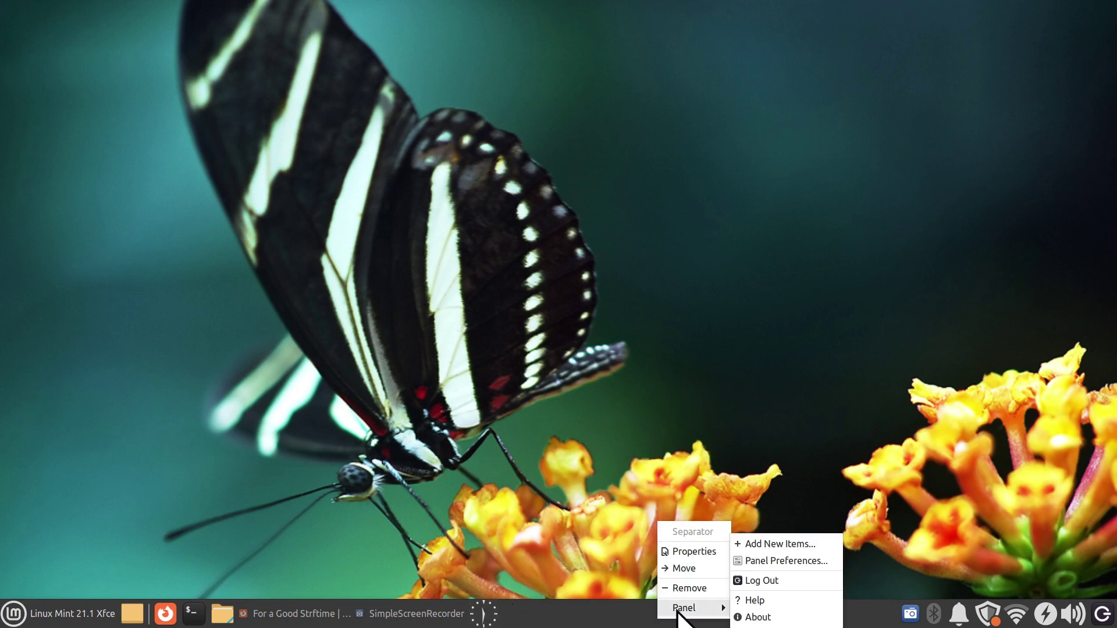
click(777, 561)
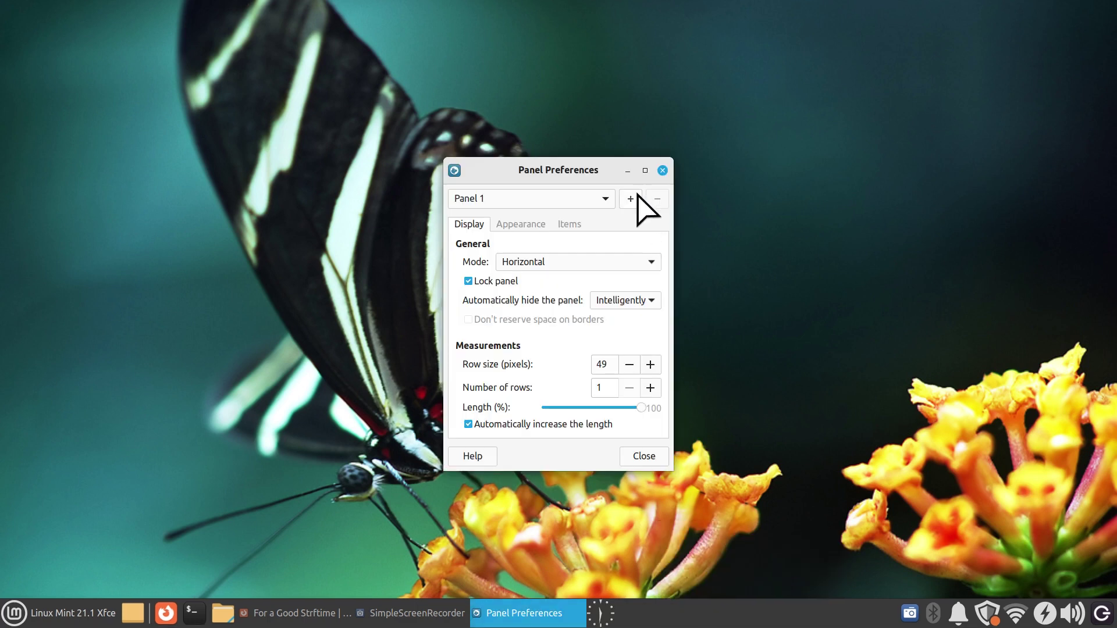
click(569, 224)
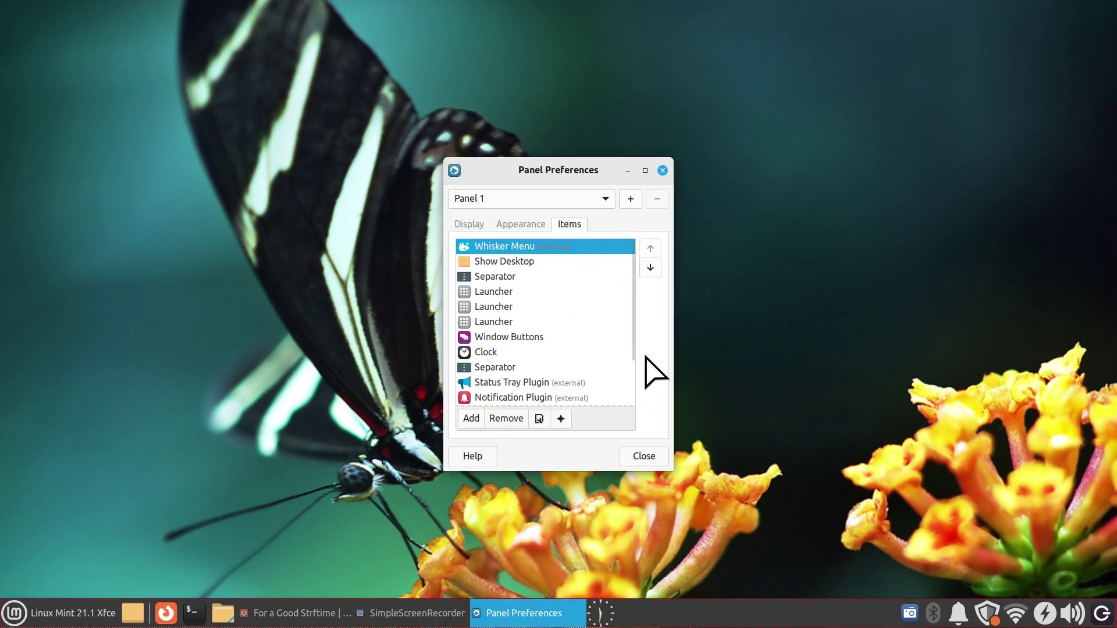
click(501, 352)
click(650, 249)
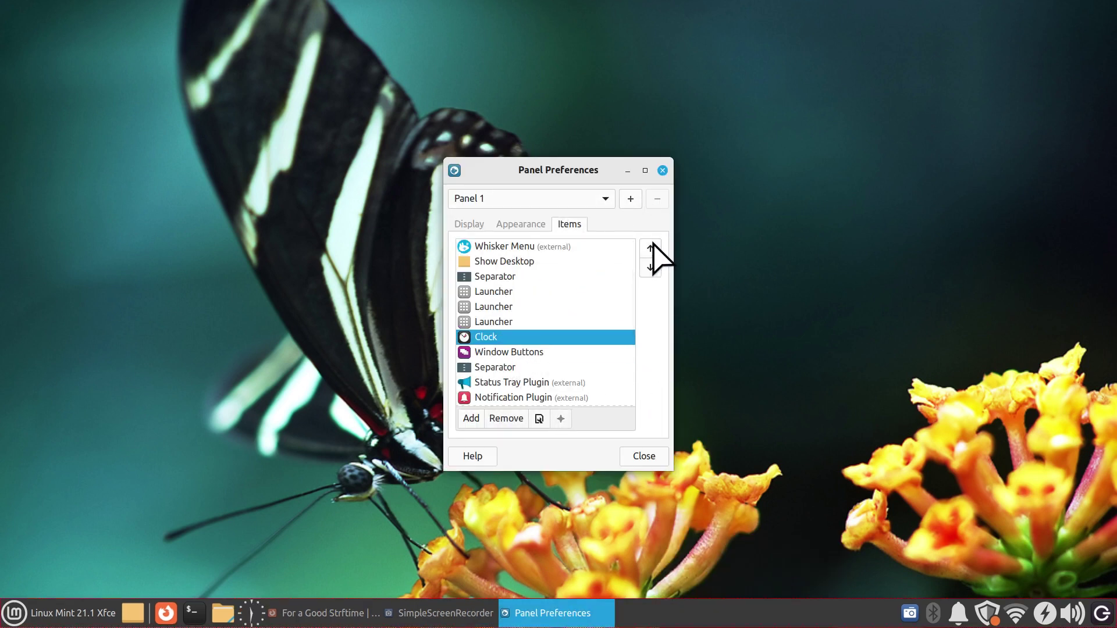
click(650, 248)
click(650, 248)
click(651, 249)
click(650, 249)
click(650, 248)
click(651, 248)
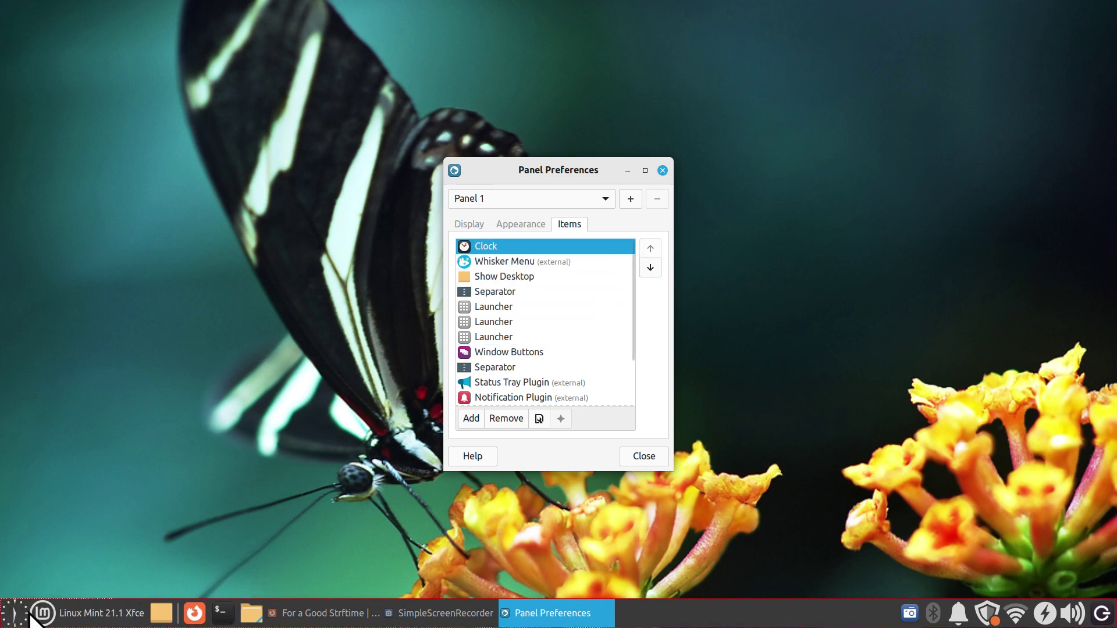
- Close Panel Preferences and test the application menu and the clock's calendar at the far left
click(662, 171)
click(43, 618)
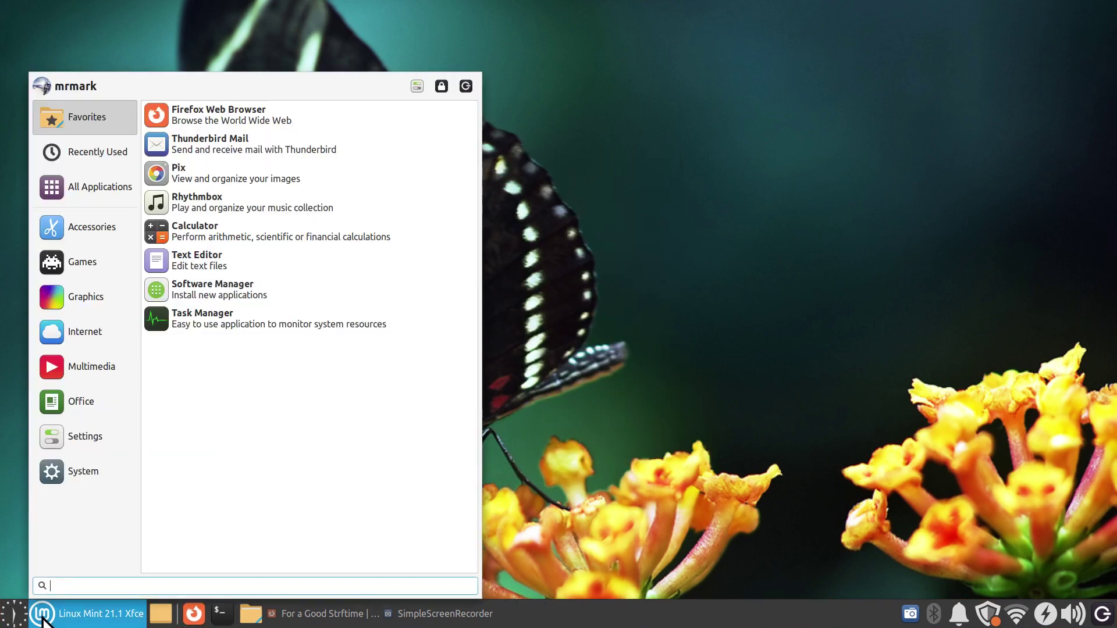
click(46, 617)
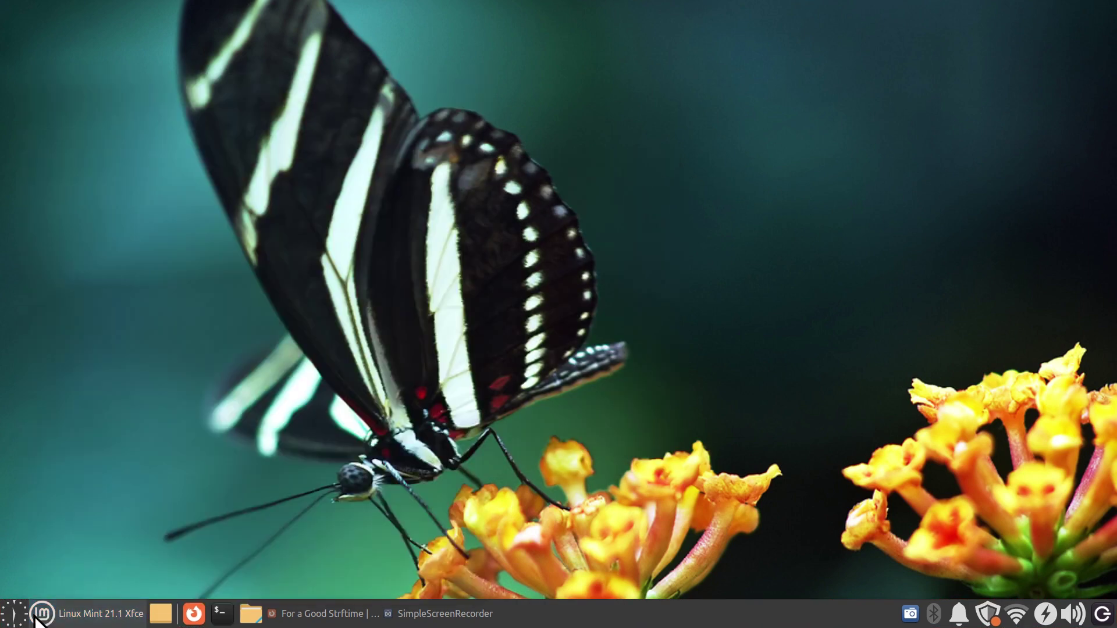
click(14, 615)
click(14, 618)
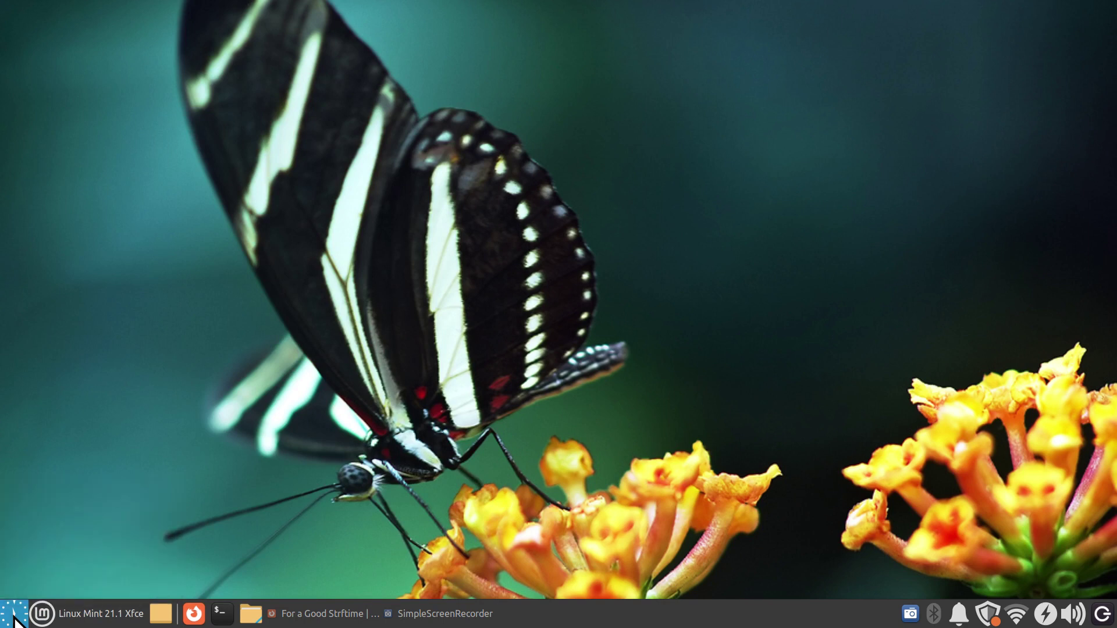
- In Panel Preferences Items, move Clock below Show Desktop and enlarge the dialog to show all items
right_click(766, 616)
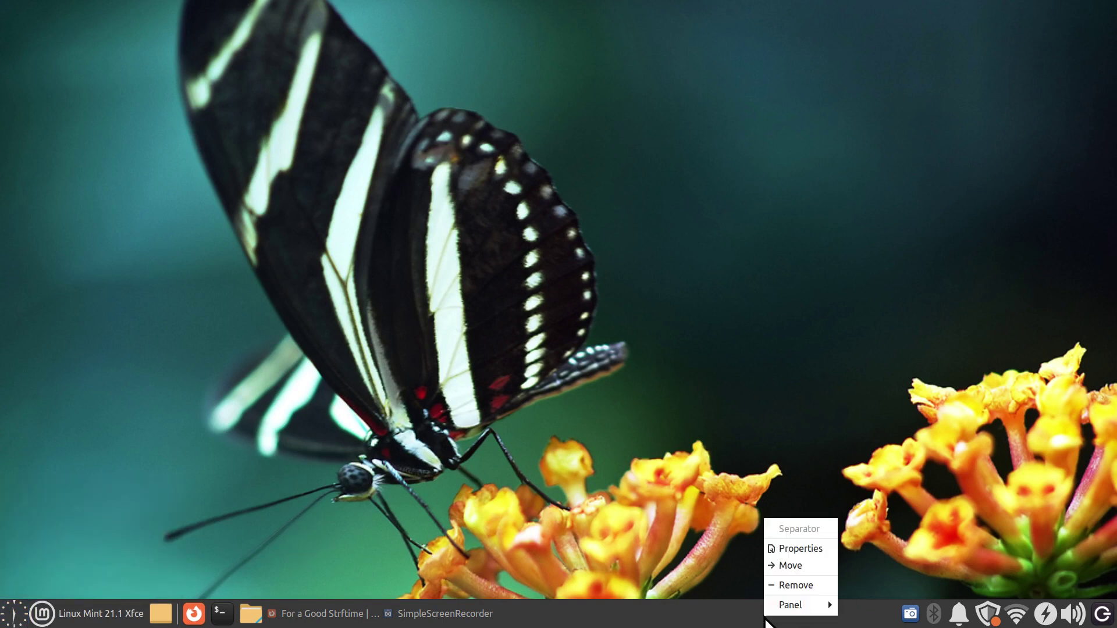
mouse_move(787, 605)
click(903, 562)
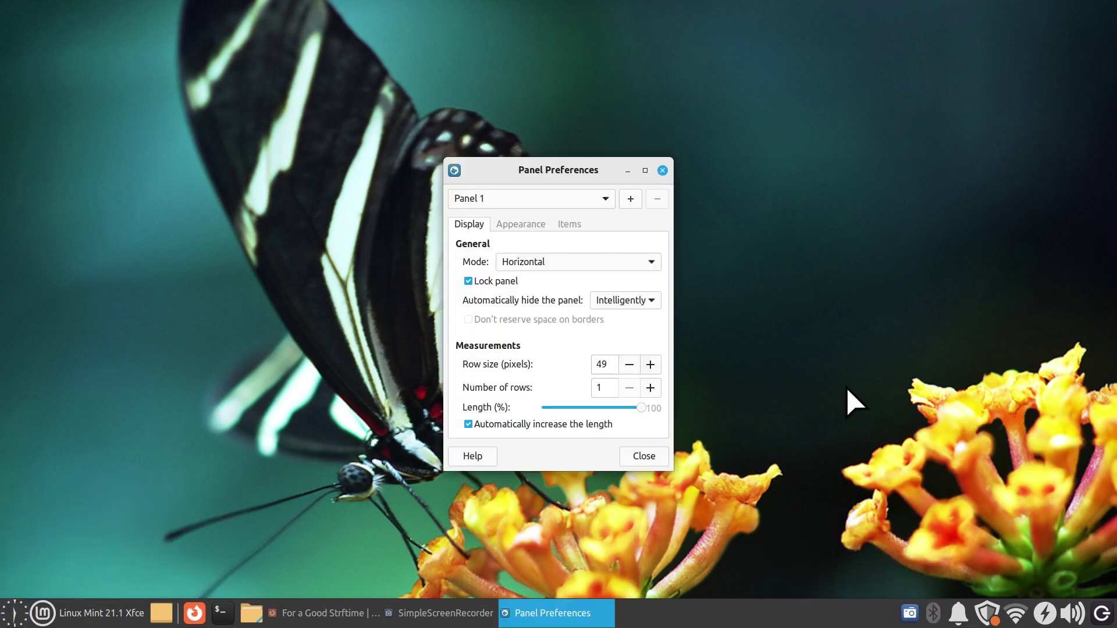
click(569, 224)
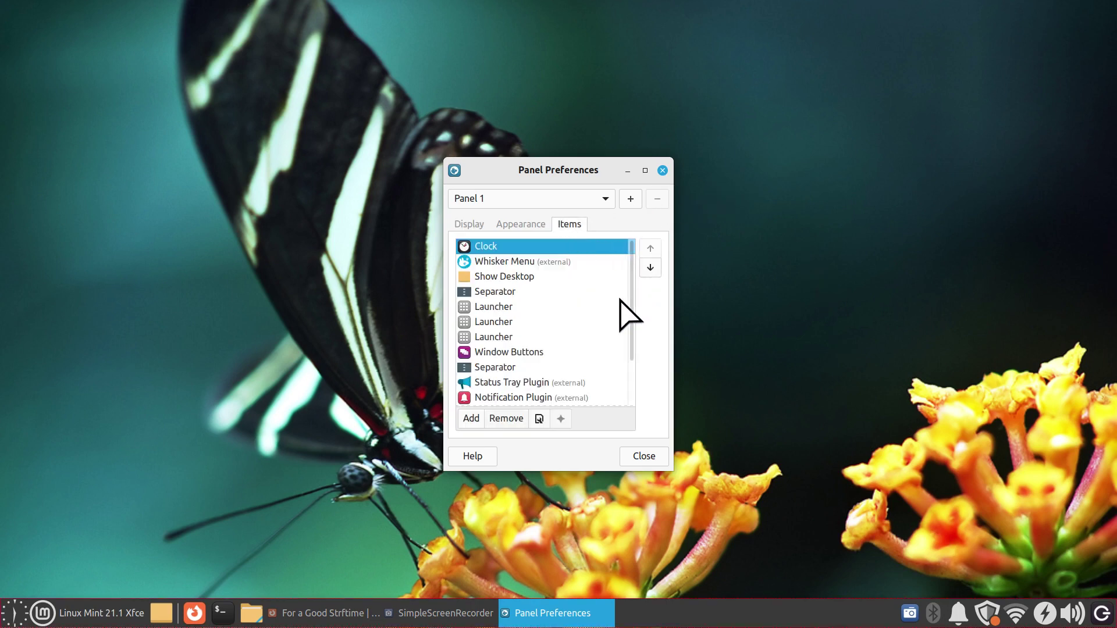
click(650, 267)
click(651, 268)
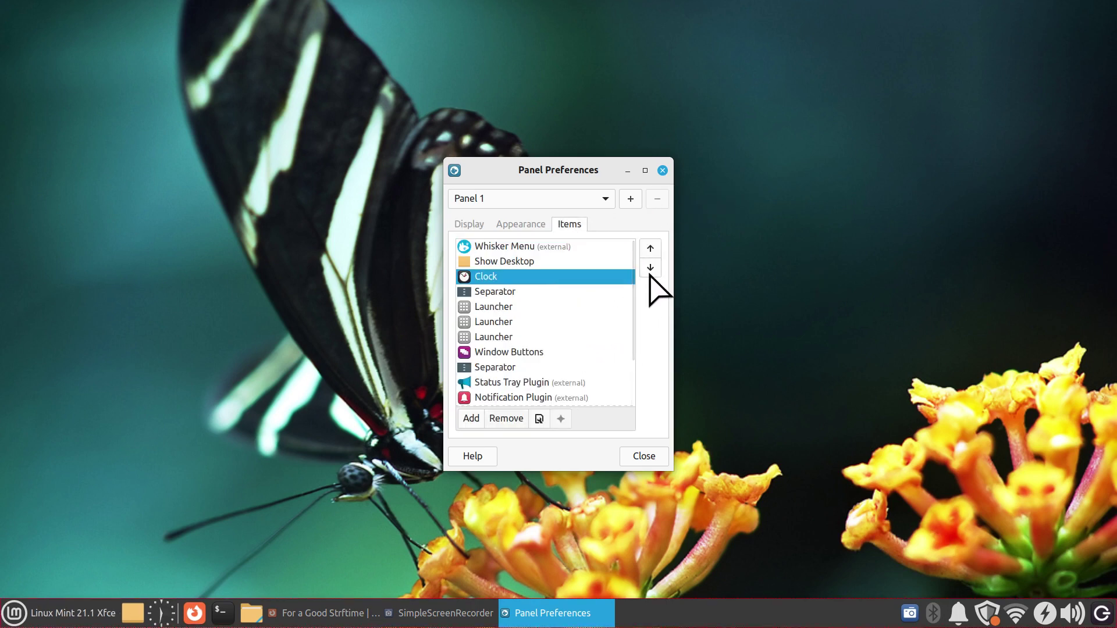
drag(580, 470, 584, 559)
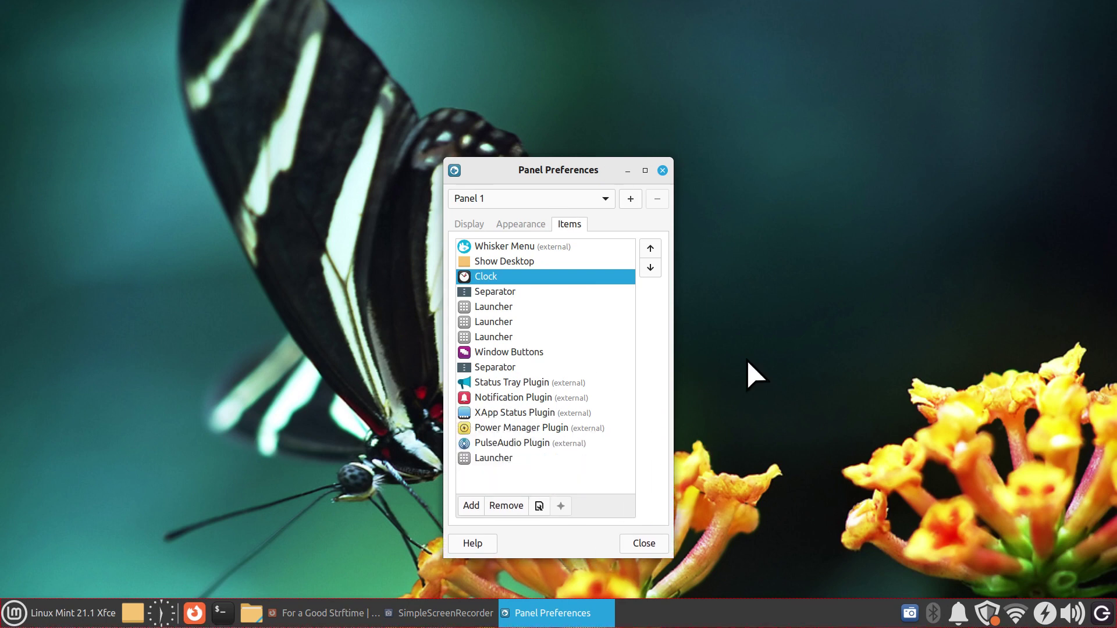
drag(548, 169, 551, 112)
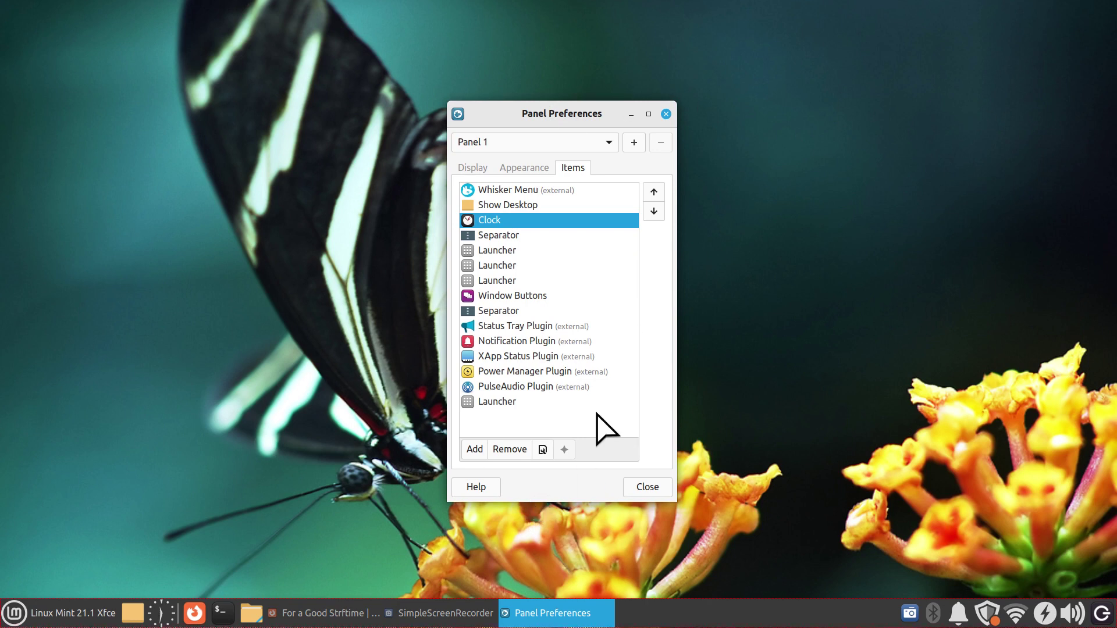
- Move Clock further down below Power Manager Plugin and PulseAudio Plugin, then close Panel Preferences
click(654, 211)
click(654, 211)
click(654, 210)
click(654, 211)
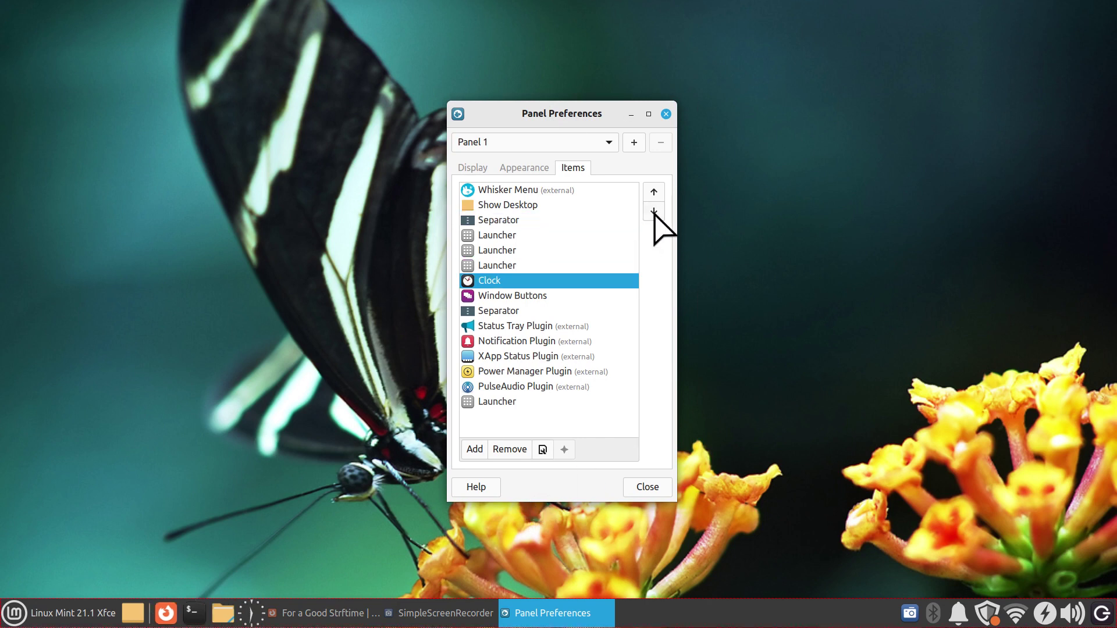
click(654, 210)
click(654, 211)
click(654, 211)
click(654, 211)
click(653, 210)
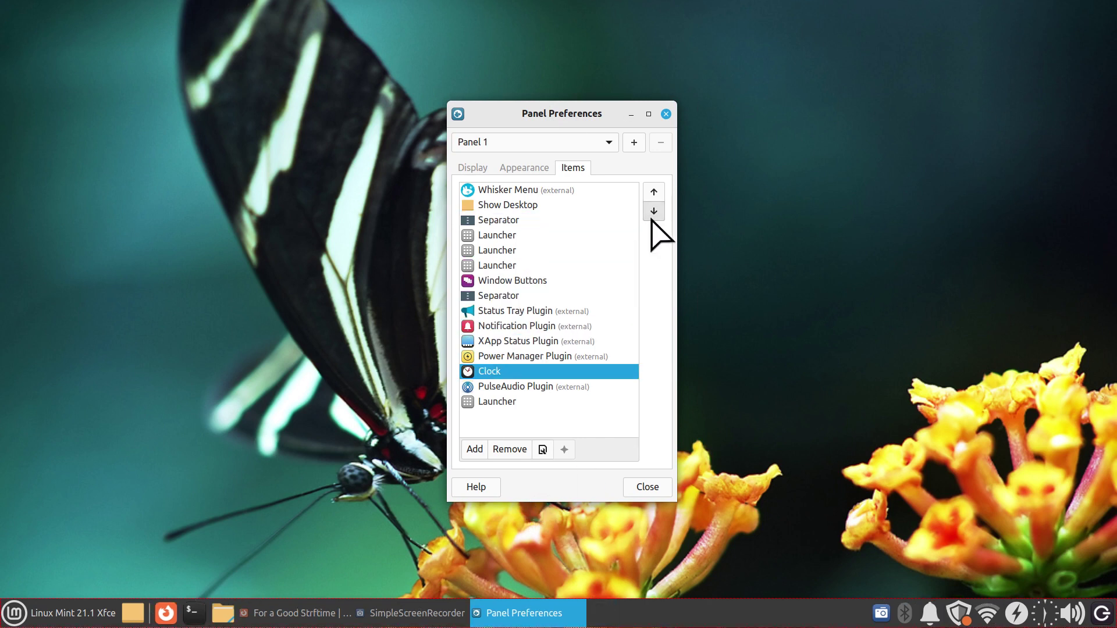
click(653, 215)
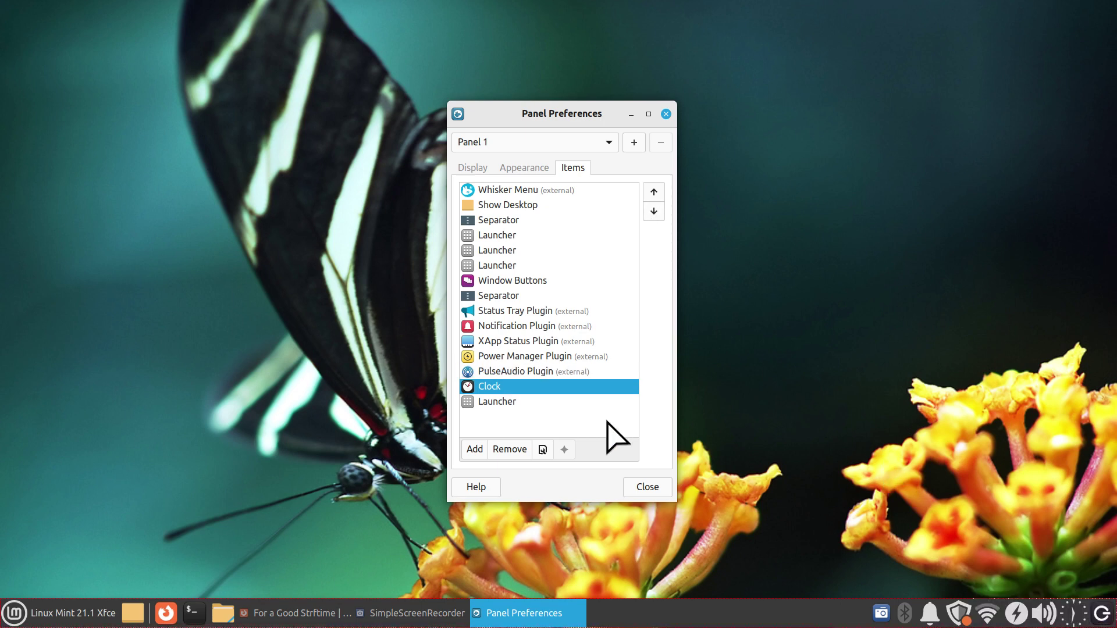
click(634, 487)
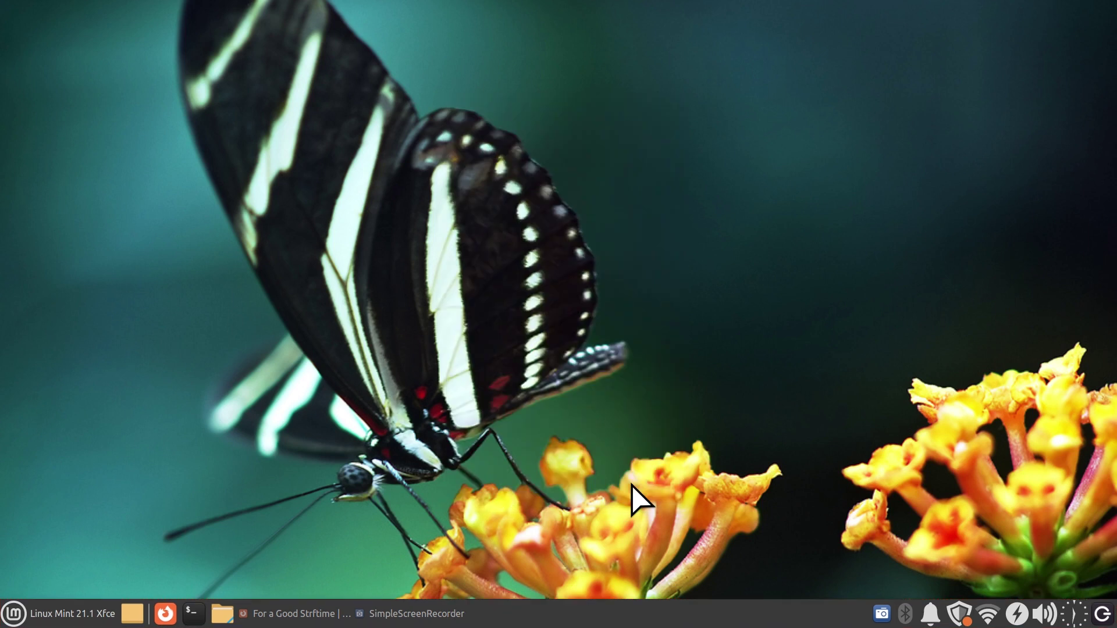